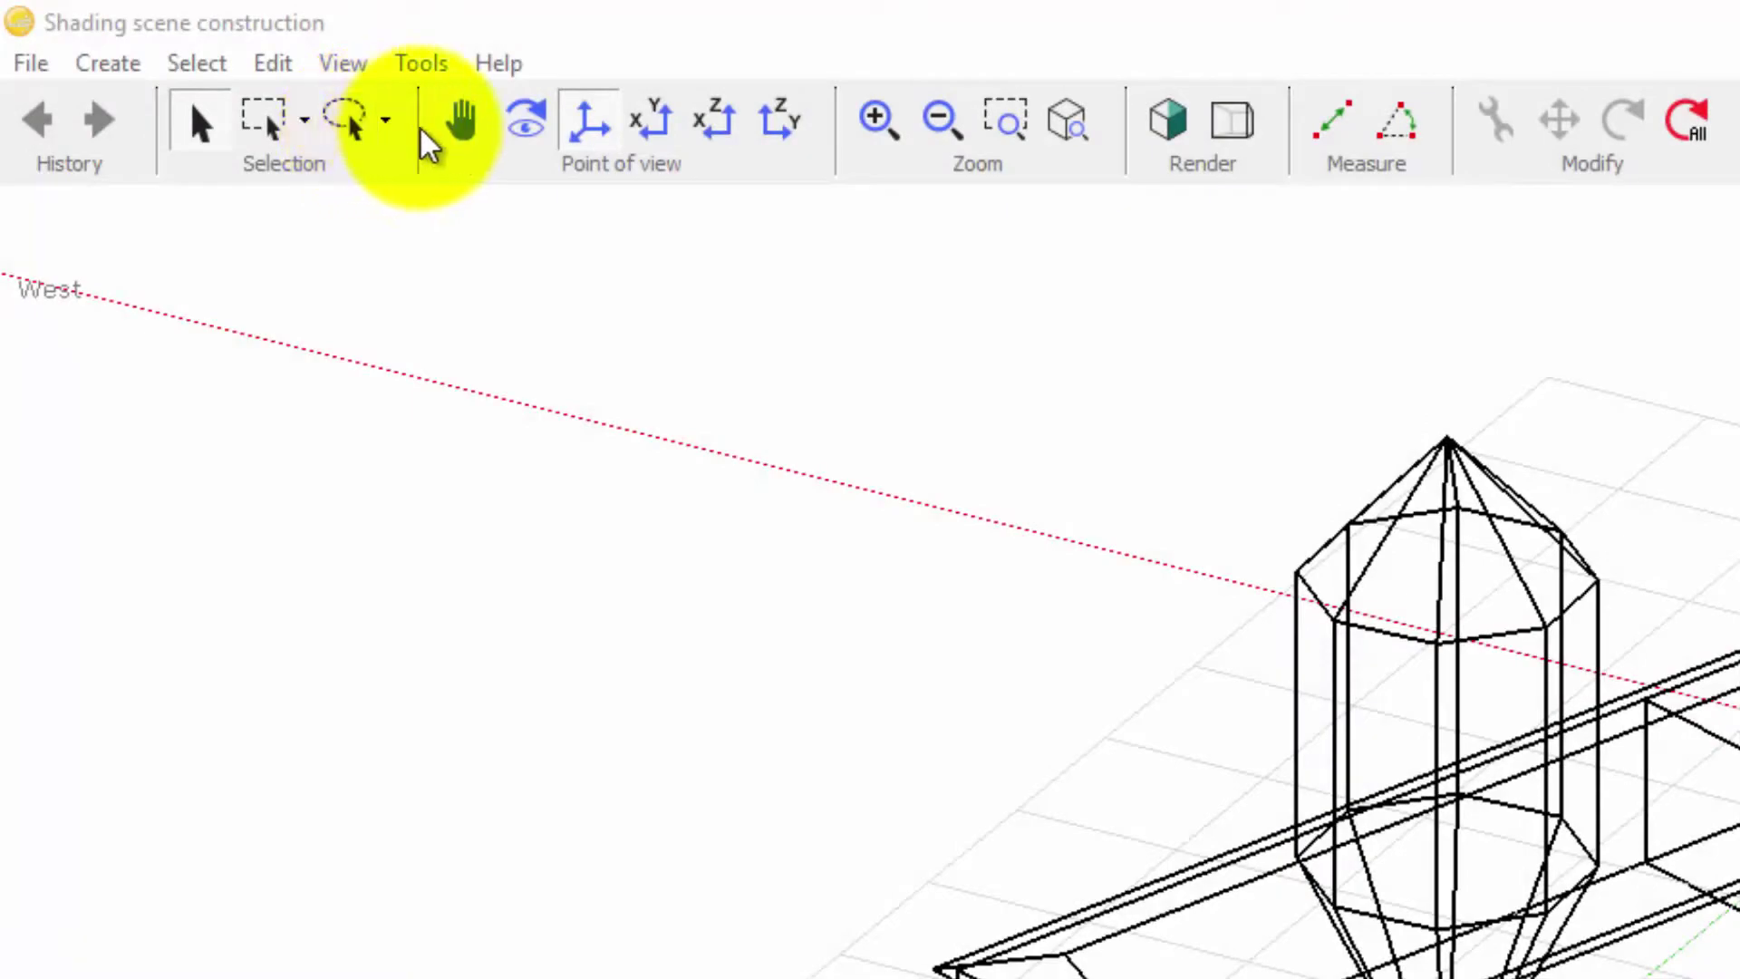
- Pan the wireframe house, tree and cylinder left and right with the hand tool
click(459, 123)
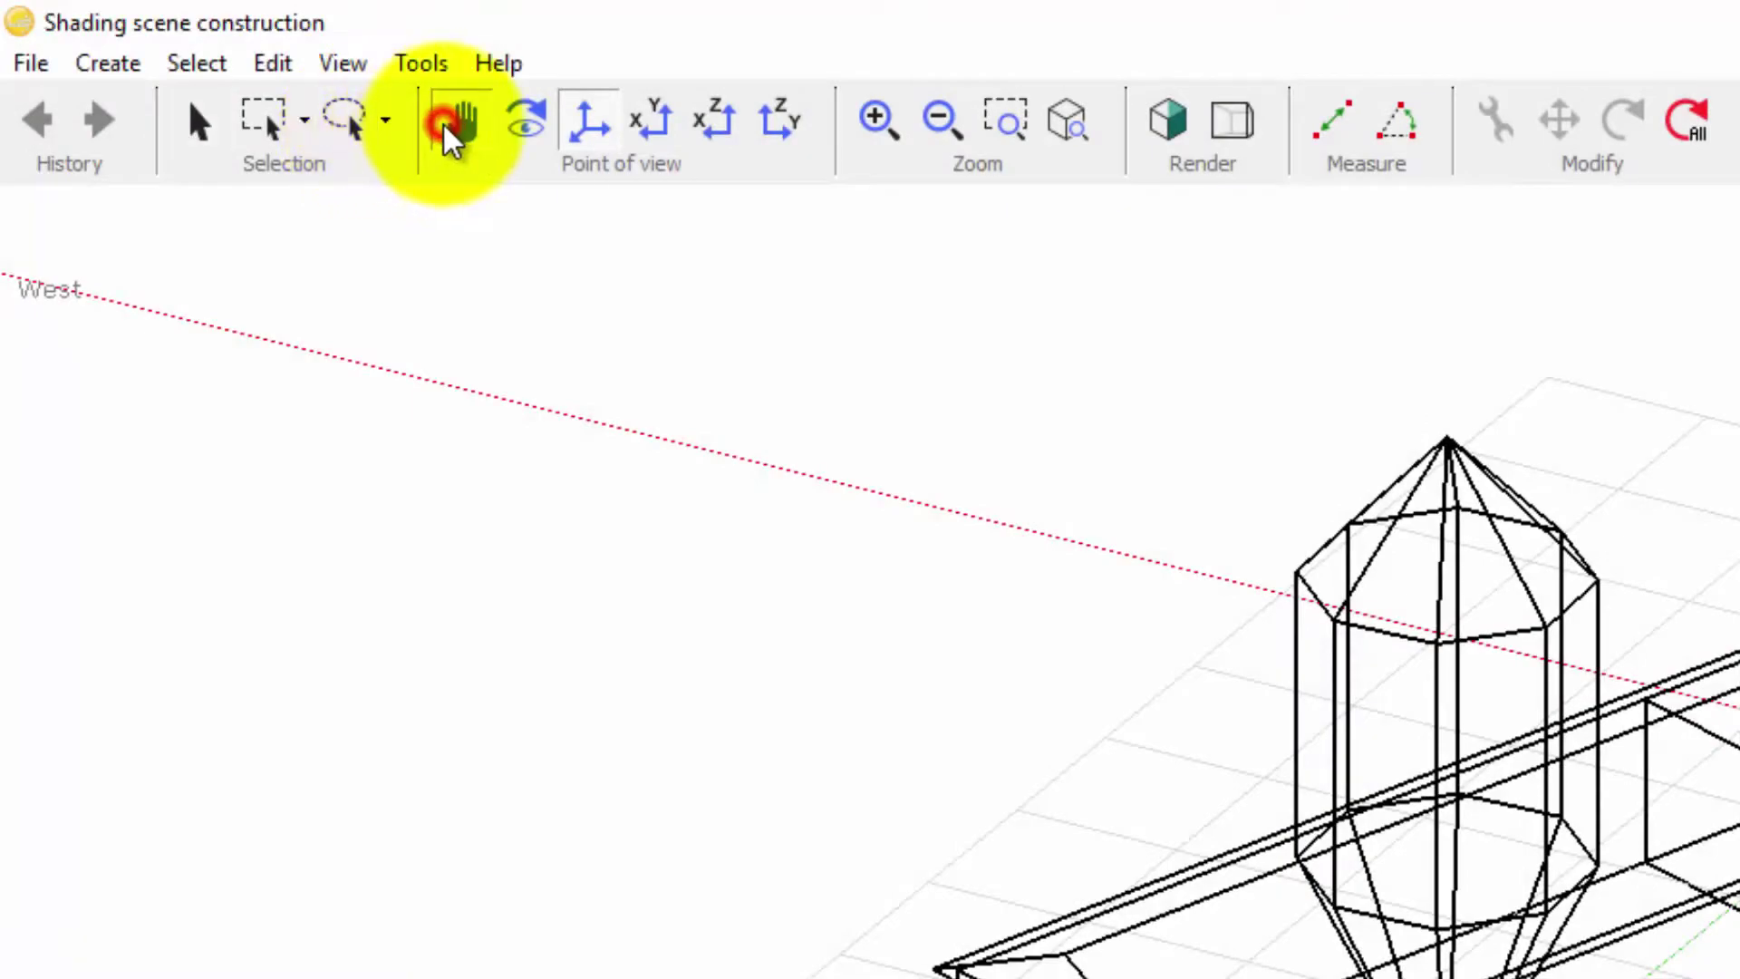
mouse_move(912, 613)
mouse_down()
mouse_move(1103, 560)
mouse_move(836, 627)
mouse_up()
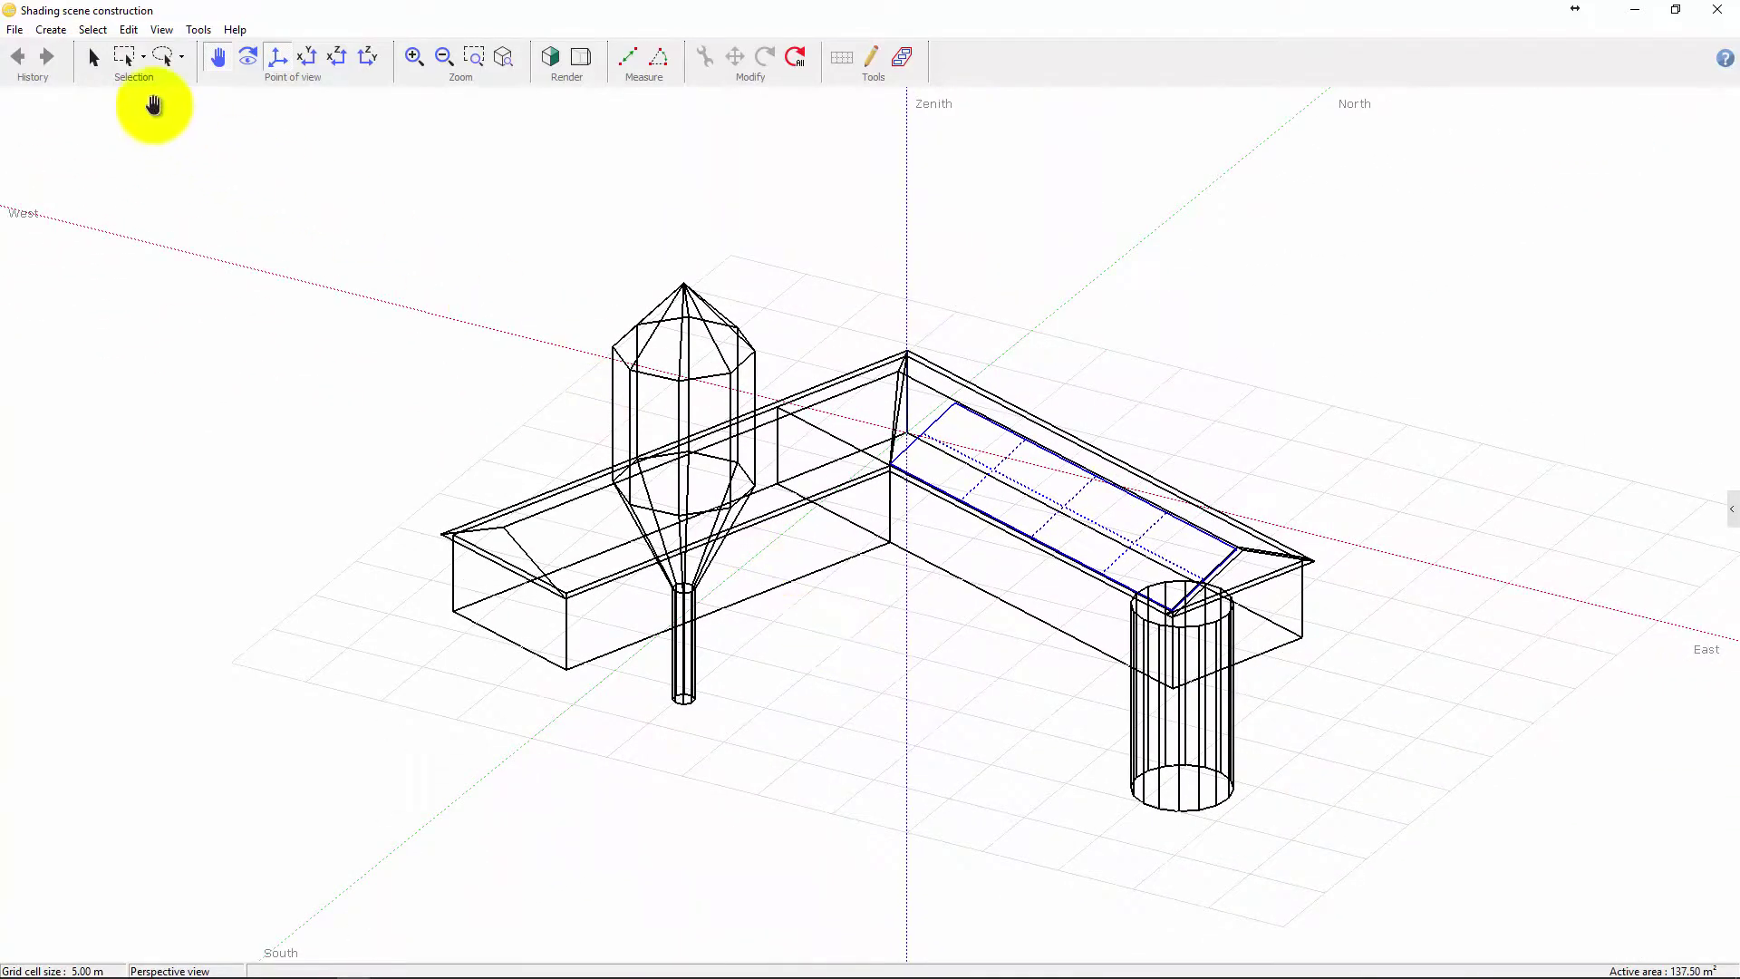
click(92, 58)
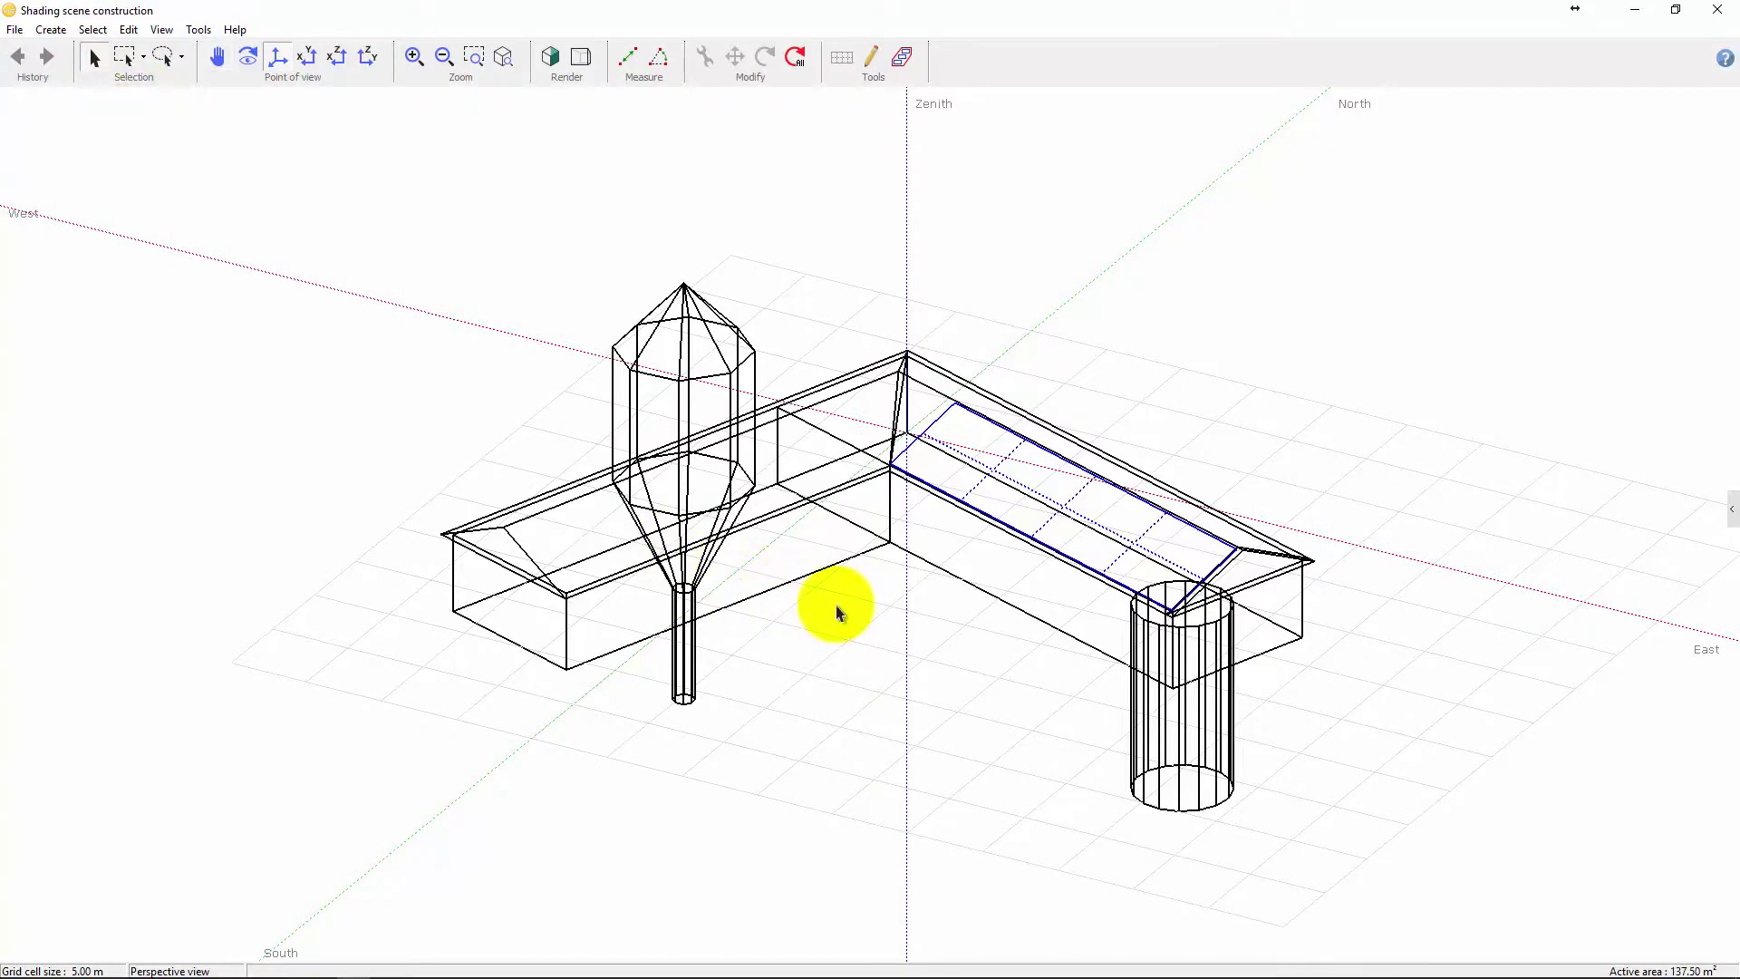
middle_drag(837, 614, 623, 610)
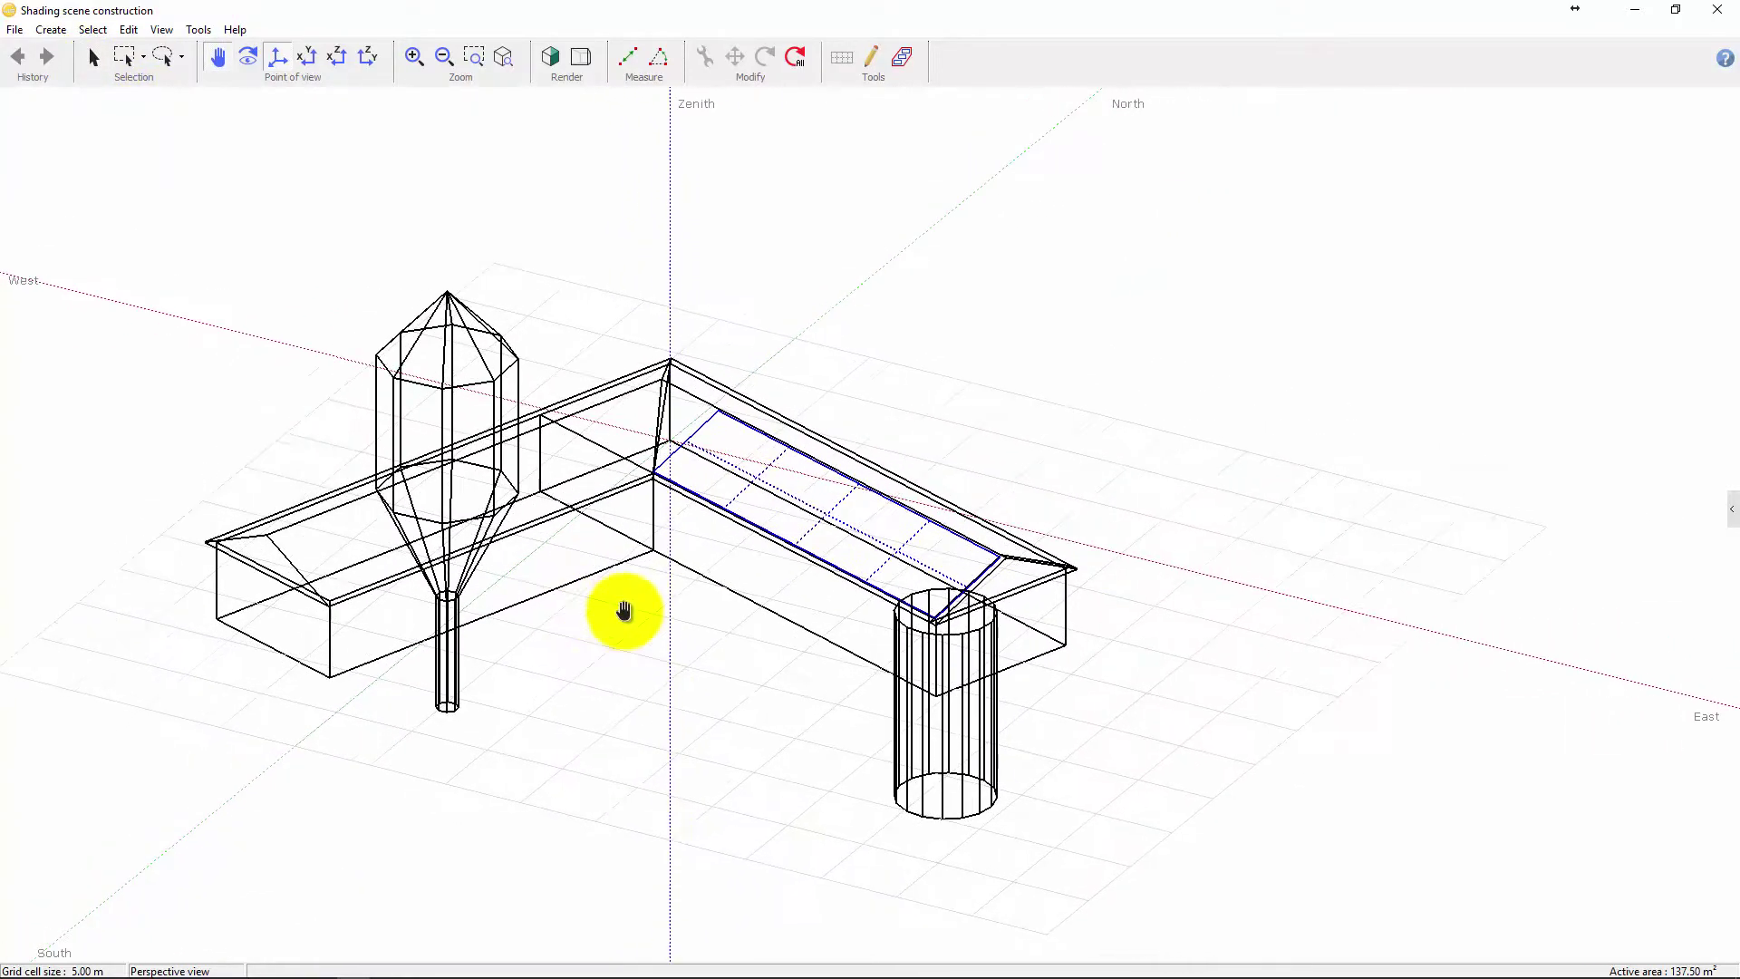
mouse_move(623, 611)
mouse_down()
mouse_move(907, 621)
mouse_move(886, 649)
mouse_up()
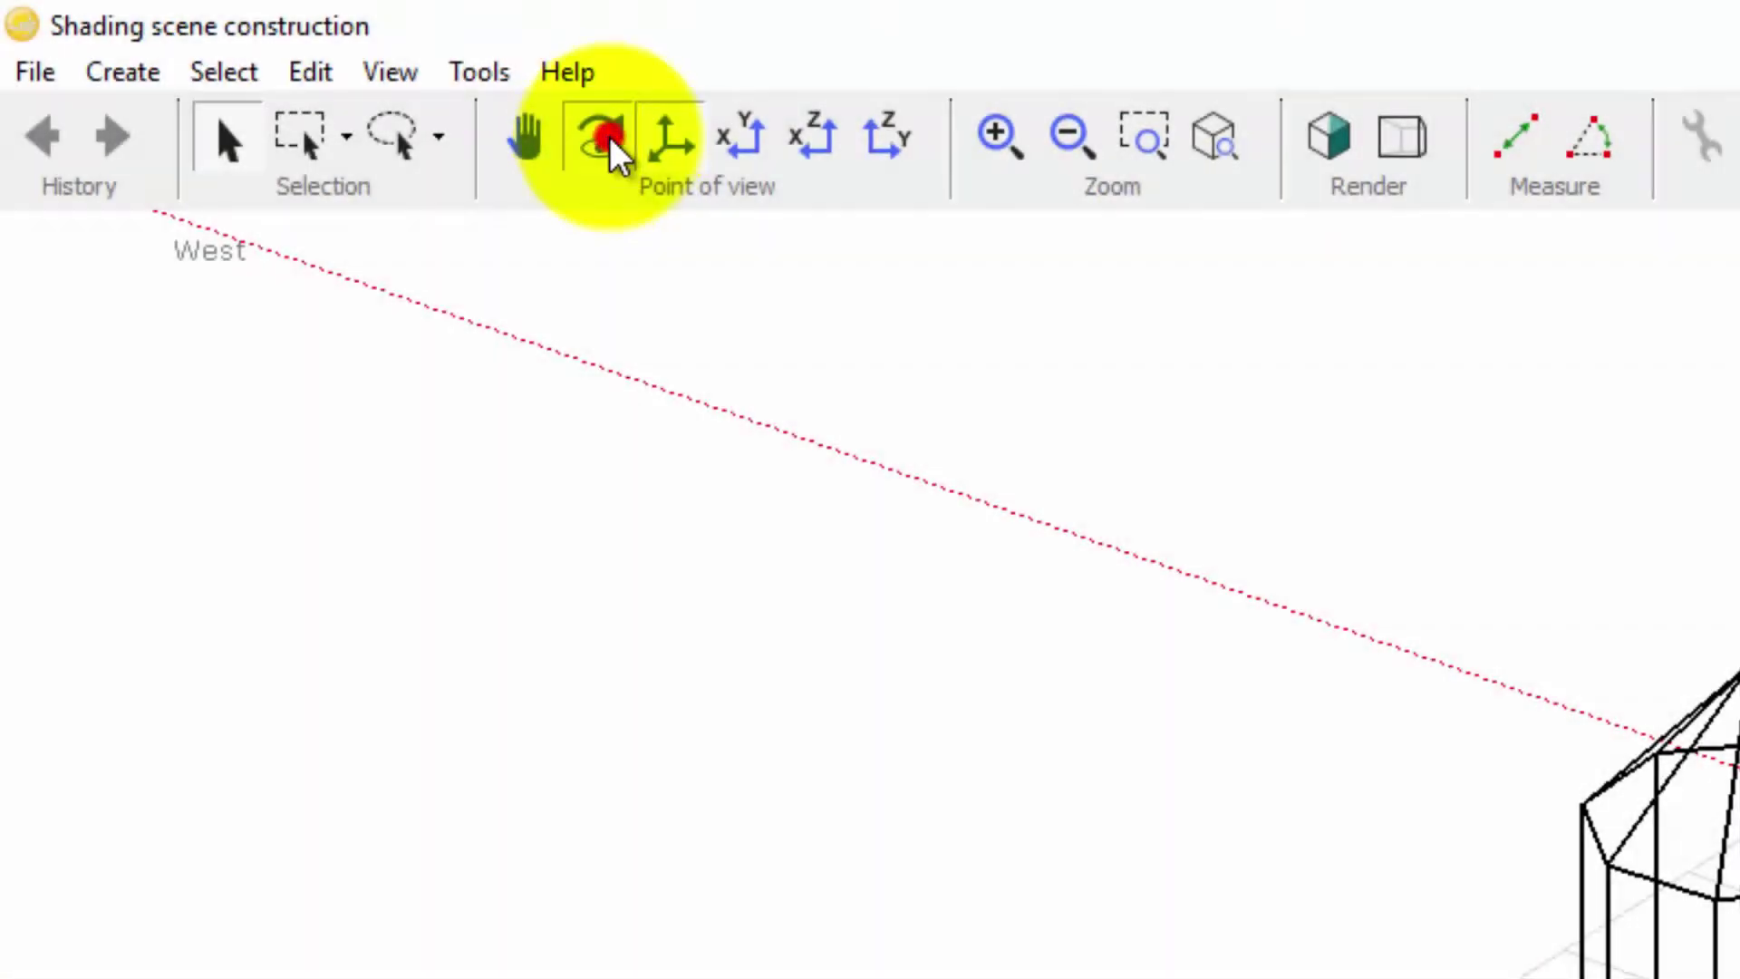
- Orbit the wireframe scene with the Rotate view tool to see the building from new angles
click(606, 140)
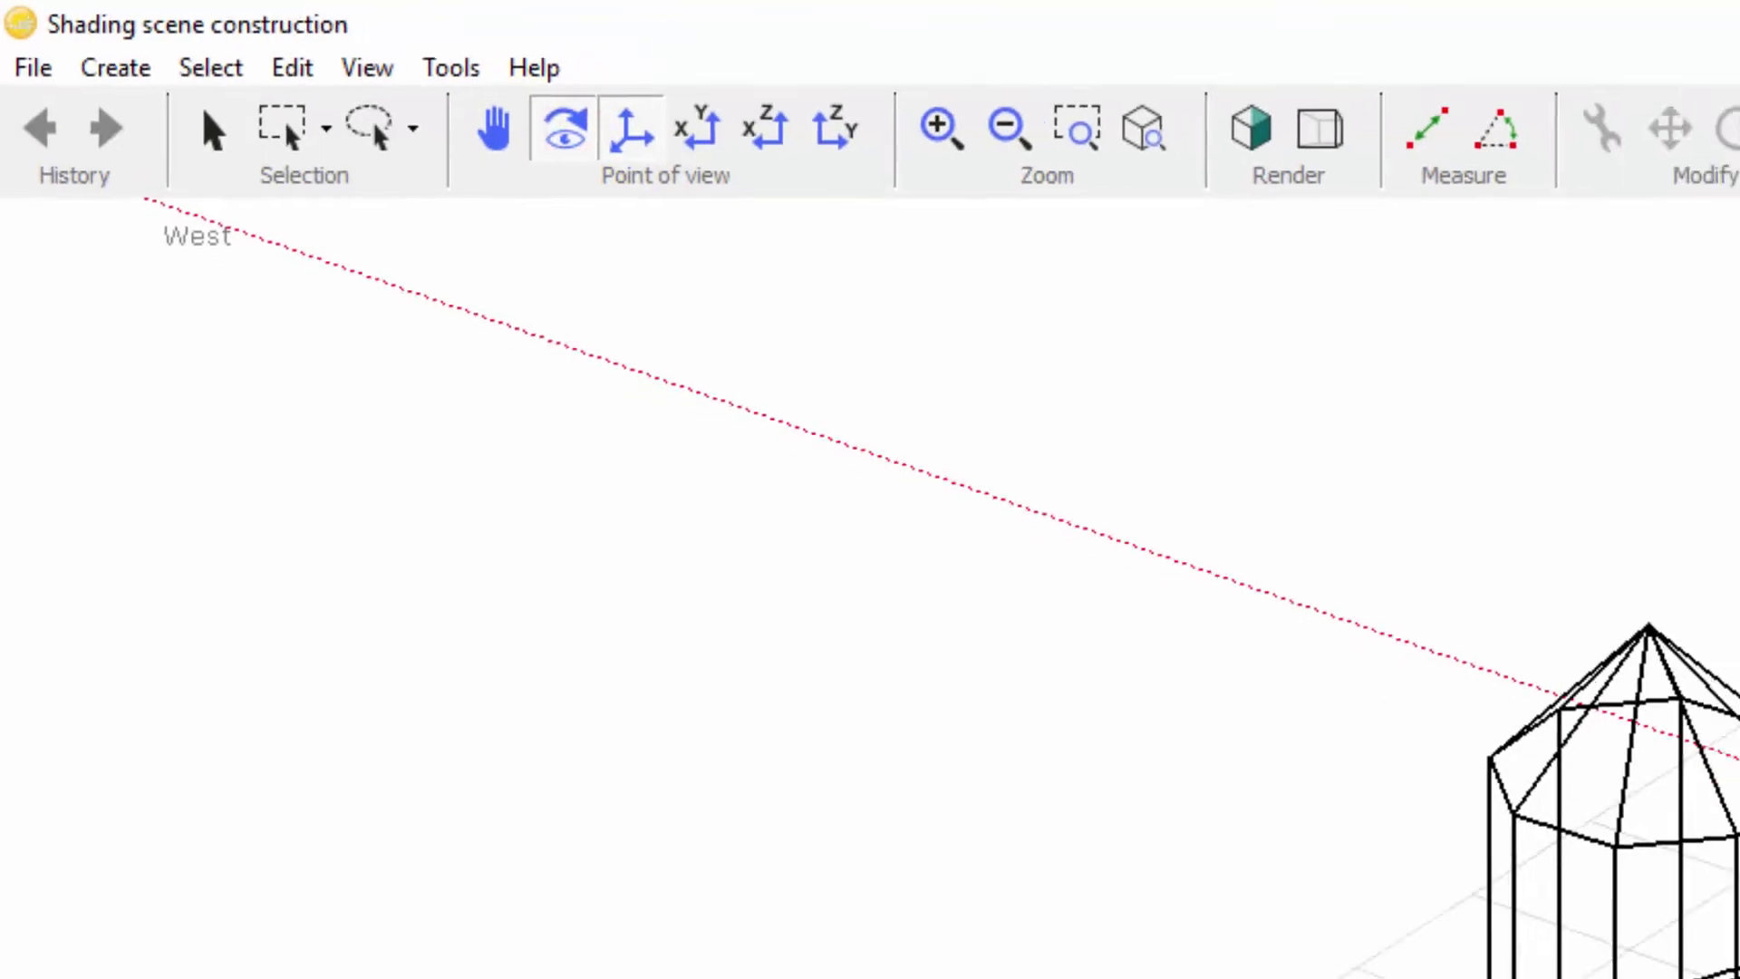
mouse_move(808, 694)
mouse_down()
mouse_move(852, 712)
mouse_move(859, 627)
mouse_up()
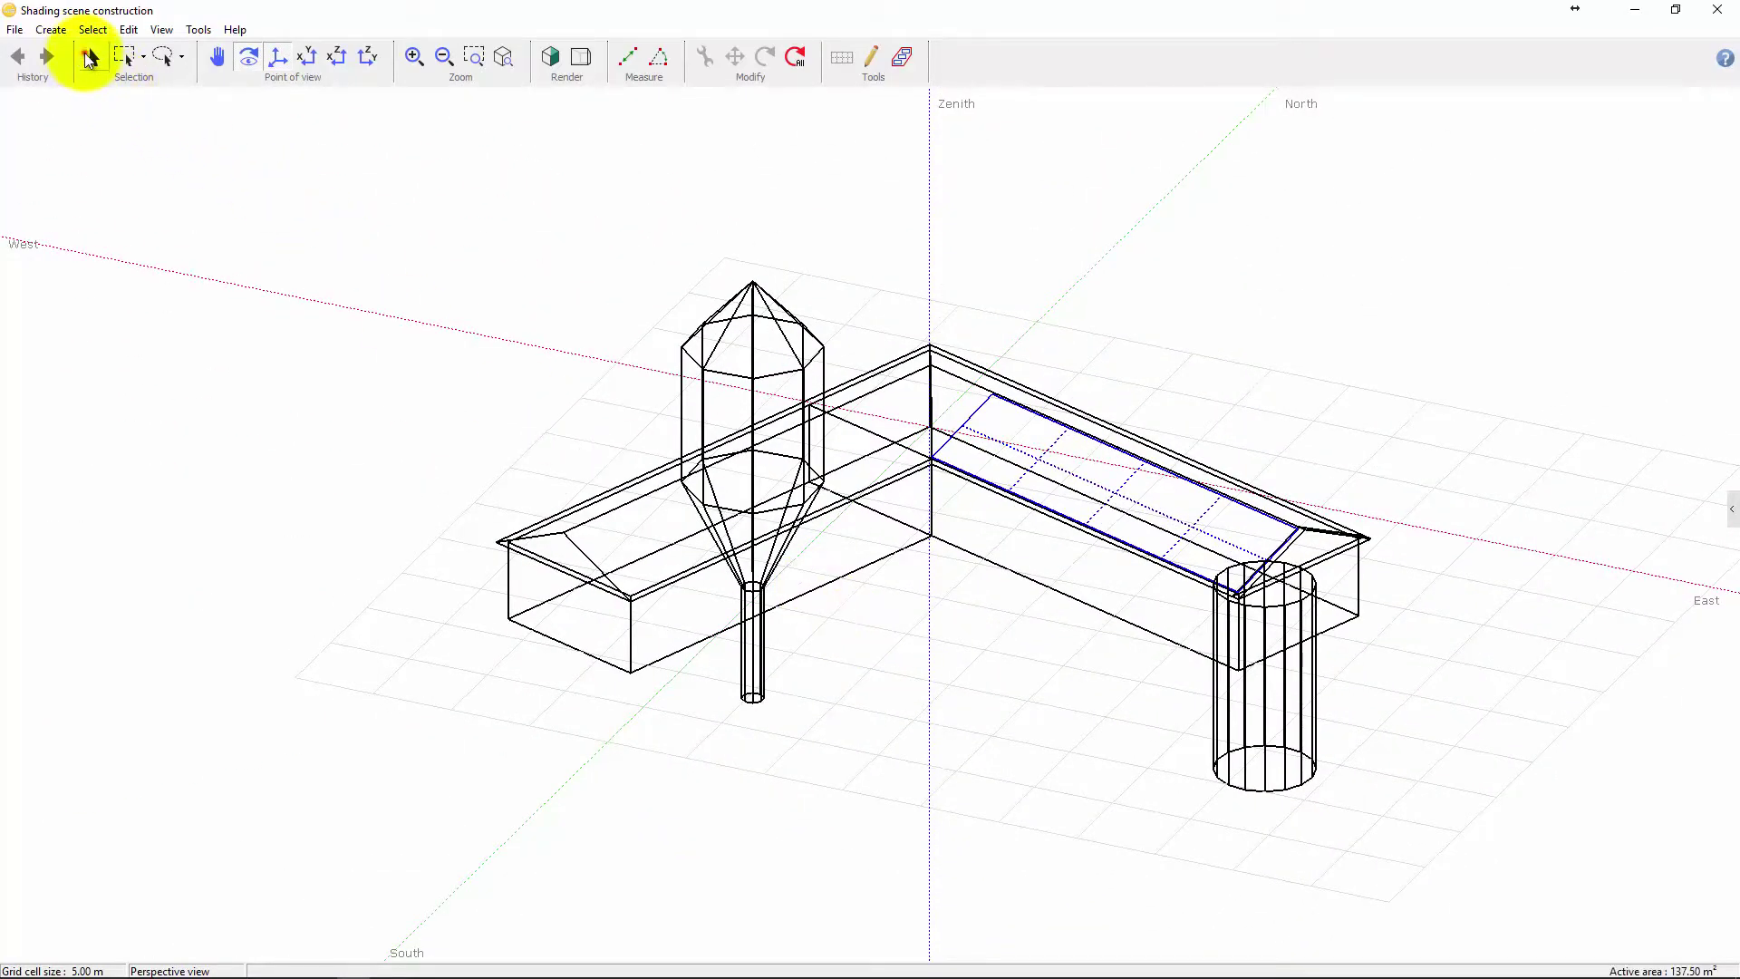
click(87, 56)
middle_drag(806, 576, 958, 617)
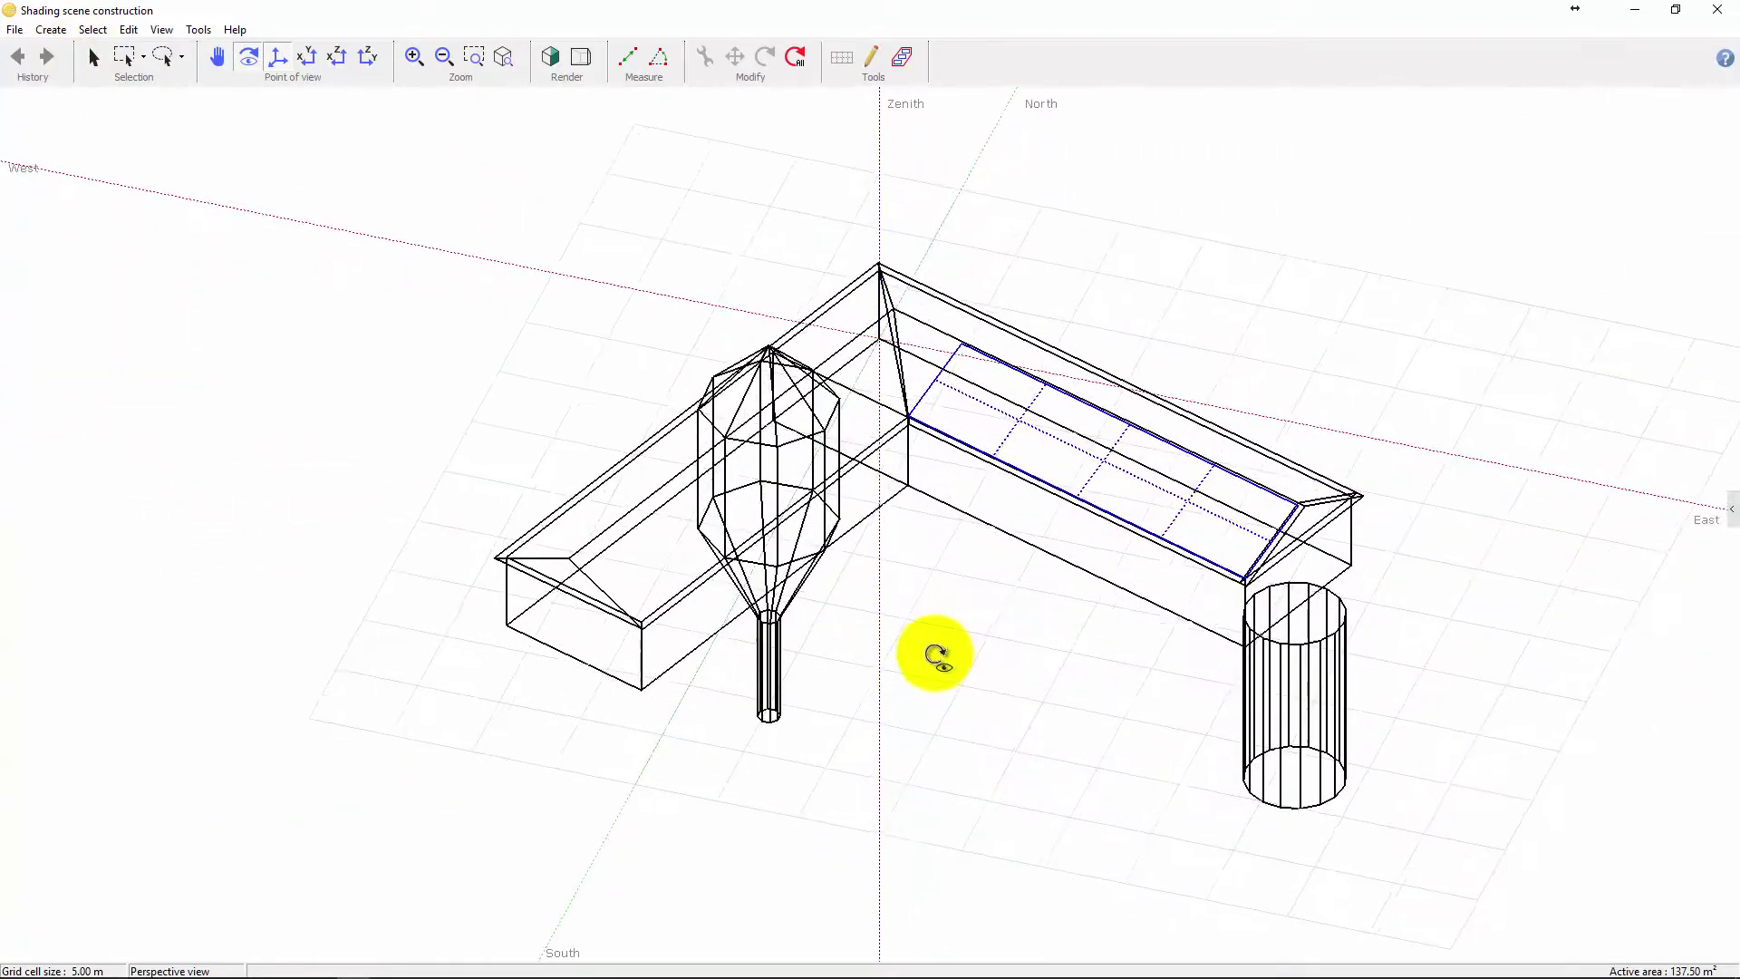
middle_drag(959, 616, 932, 639)
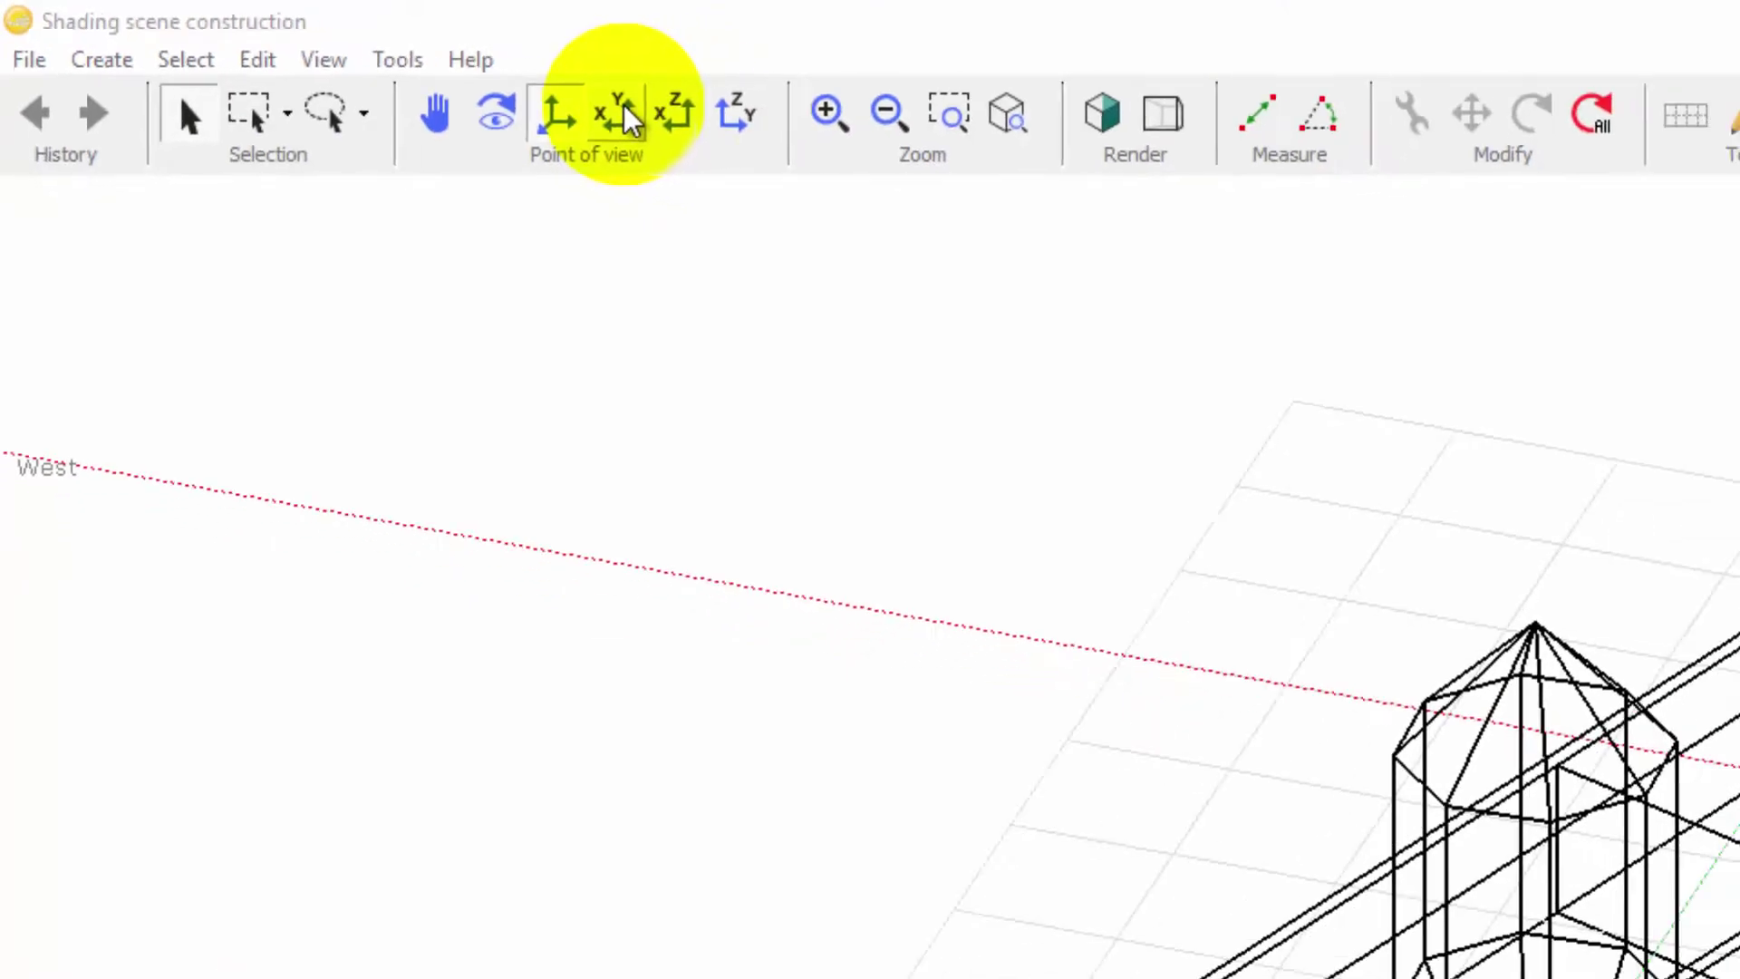
- Show the scene in XY top, XZ front and side views, then orbit back to perspective
click(312, 57)
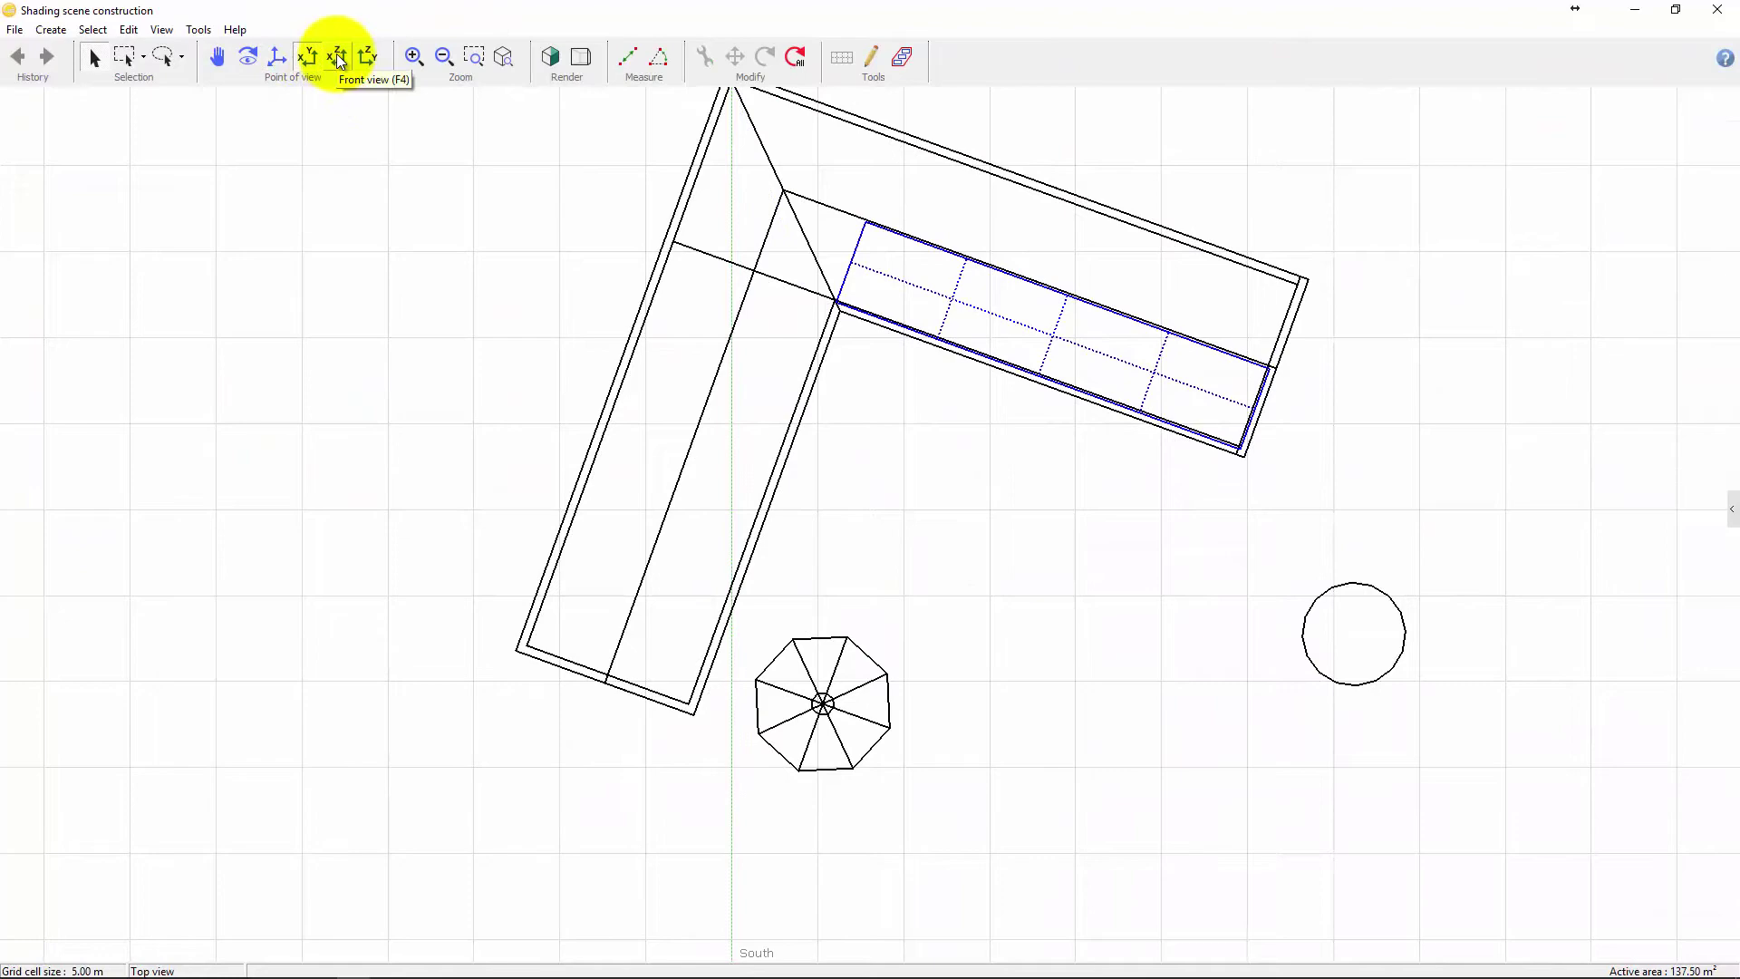
click(339, 59)
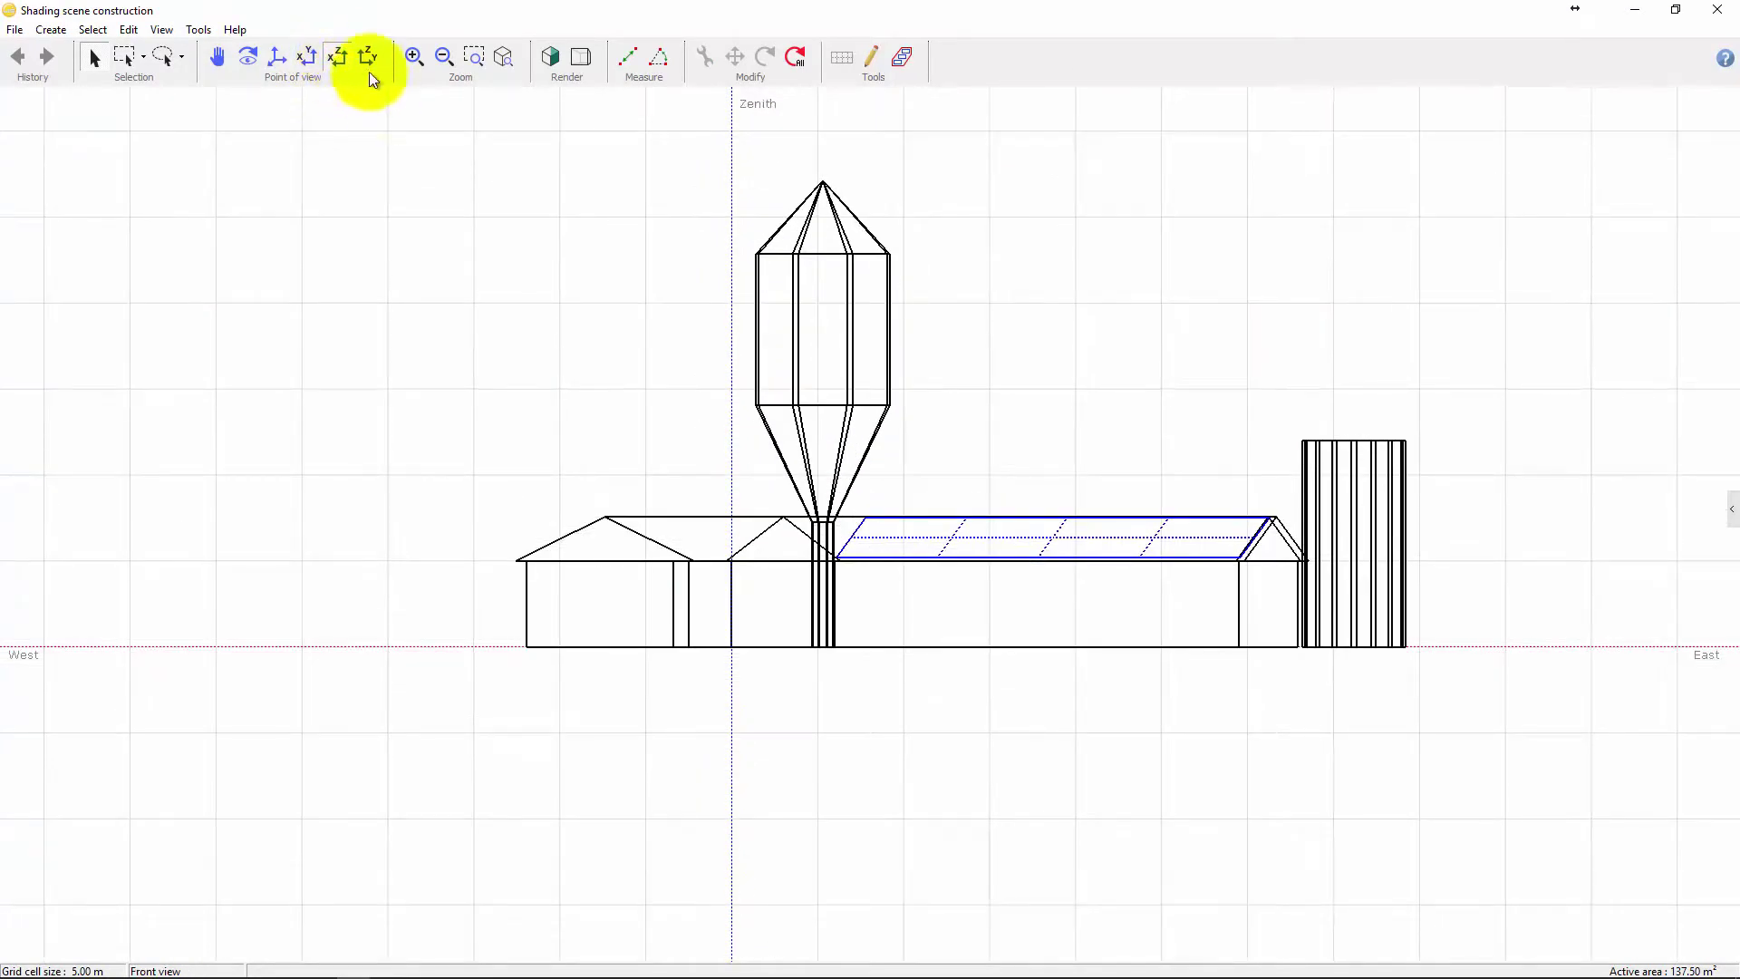
click(367, 59)
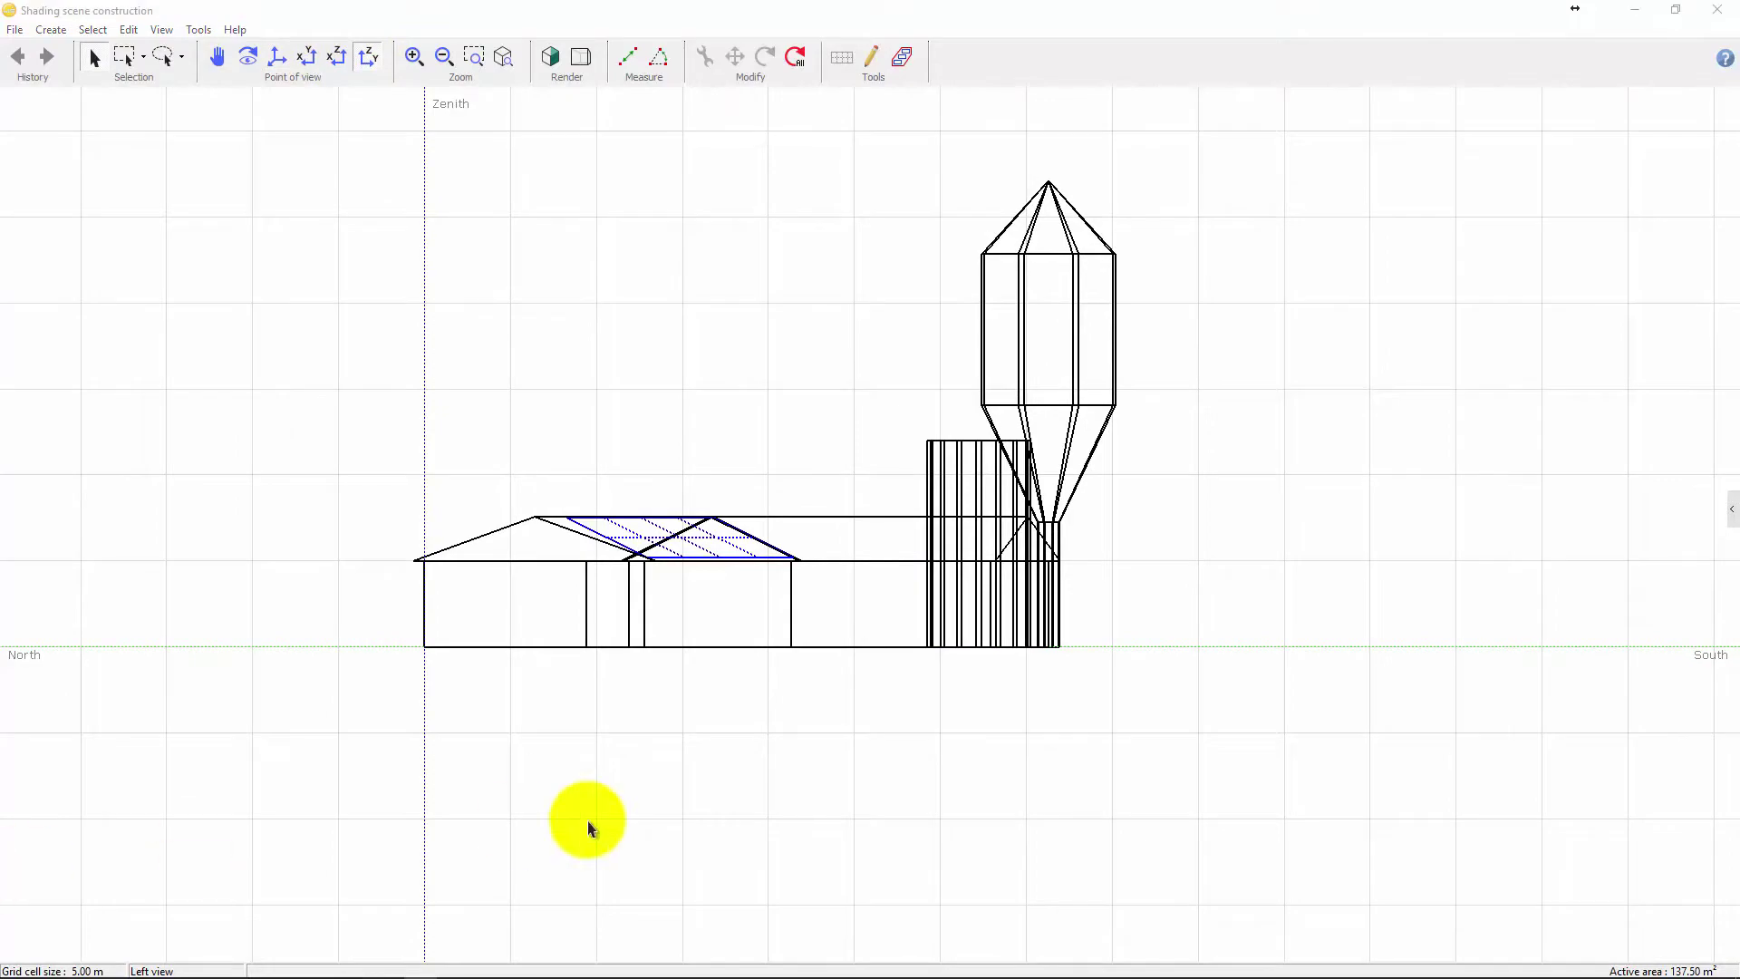
middle_drag(885, 726, 414, 807)
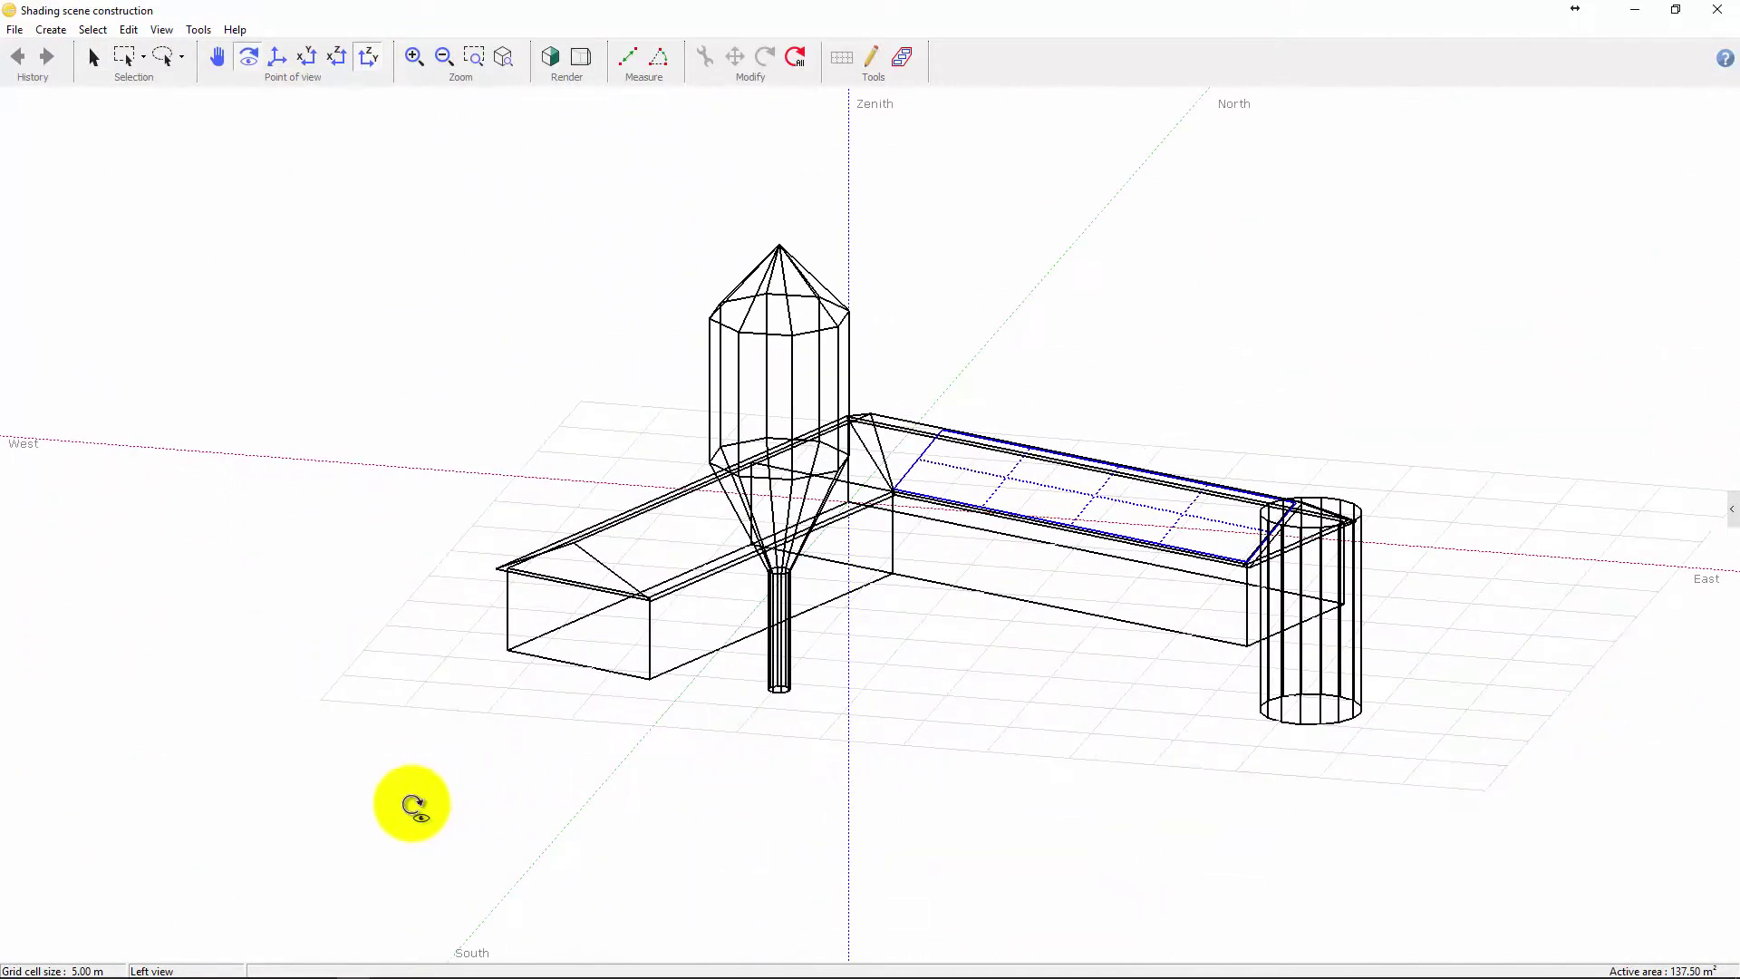
- Switch to realistic shaded rendering and select the building's front wall, side wall and roof
click(554, 61)
click(581, 557)
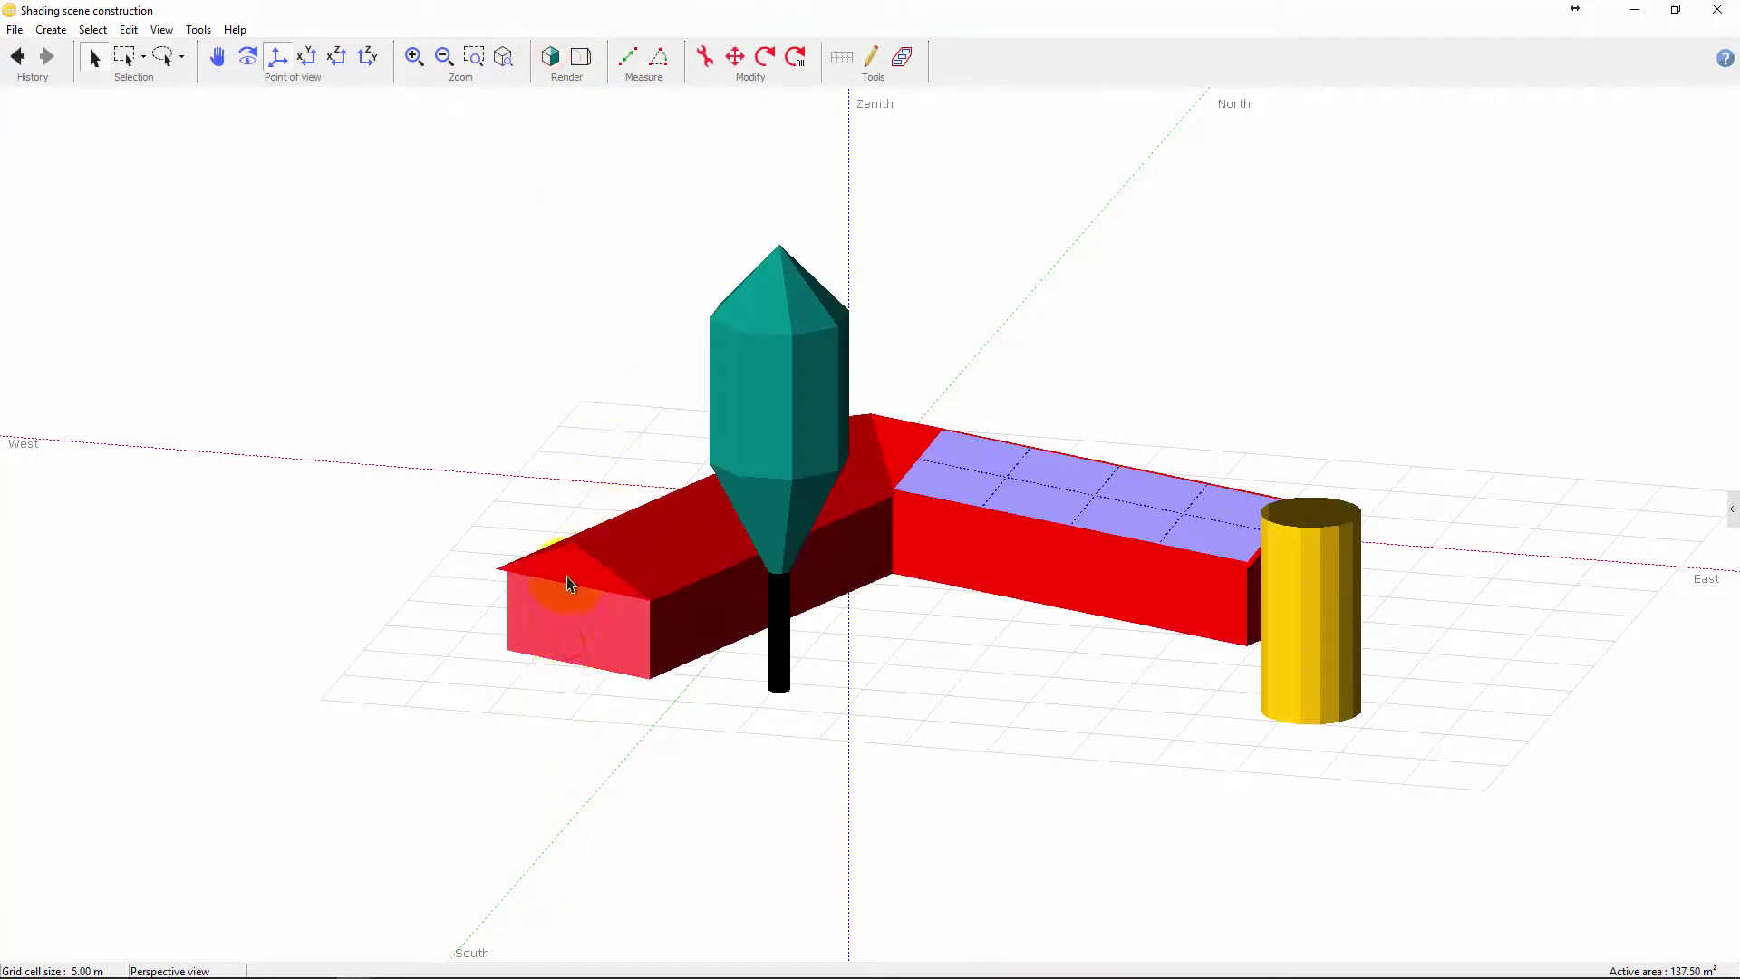
click(573, 625)
click(694, 622)
click(596, 628)
click(669, 564)
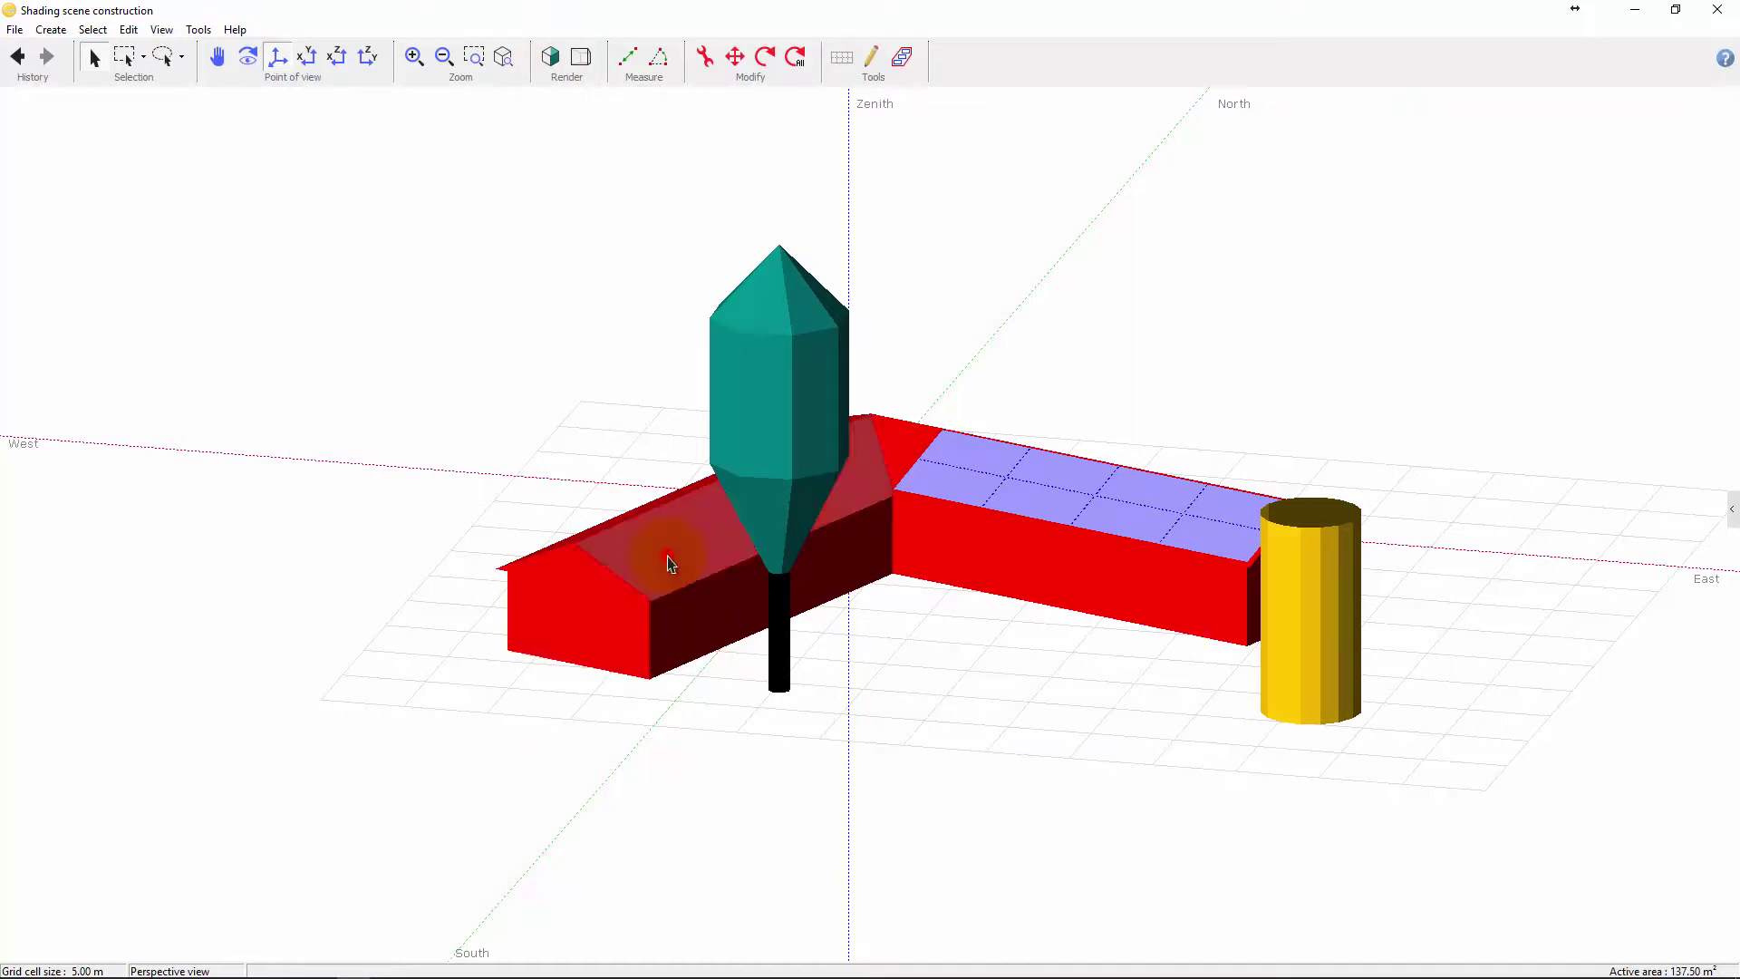
click(589, 646)
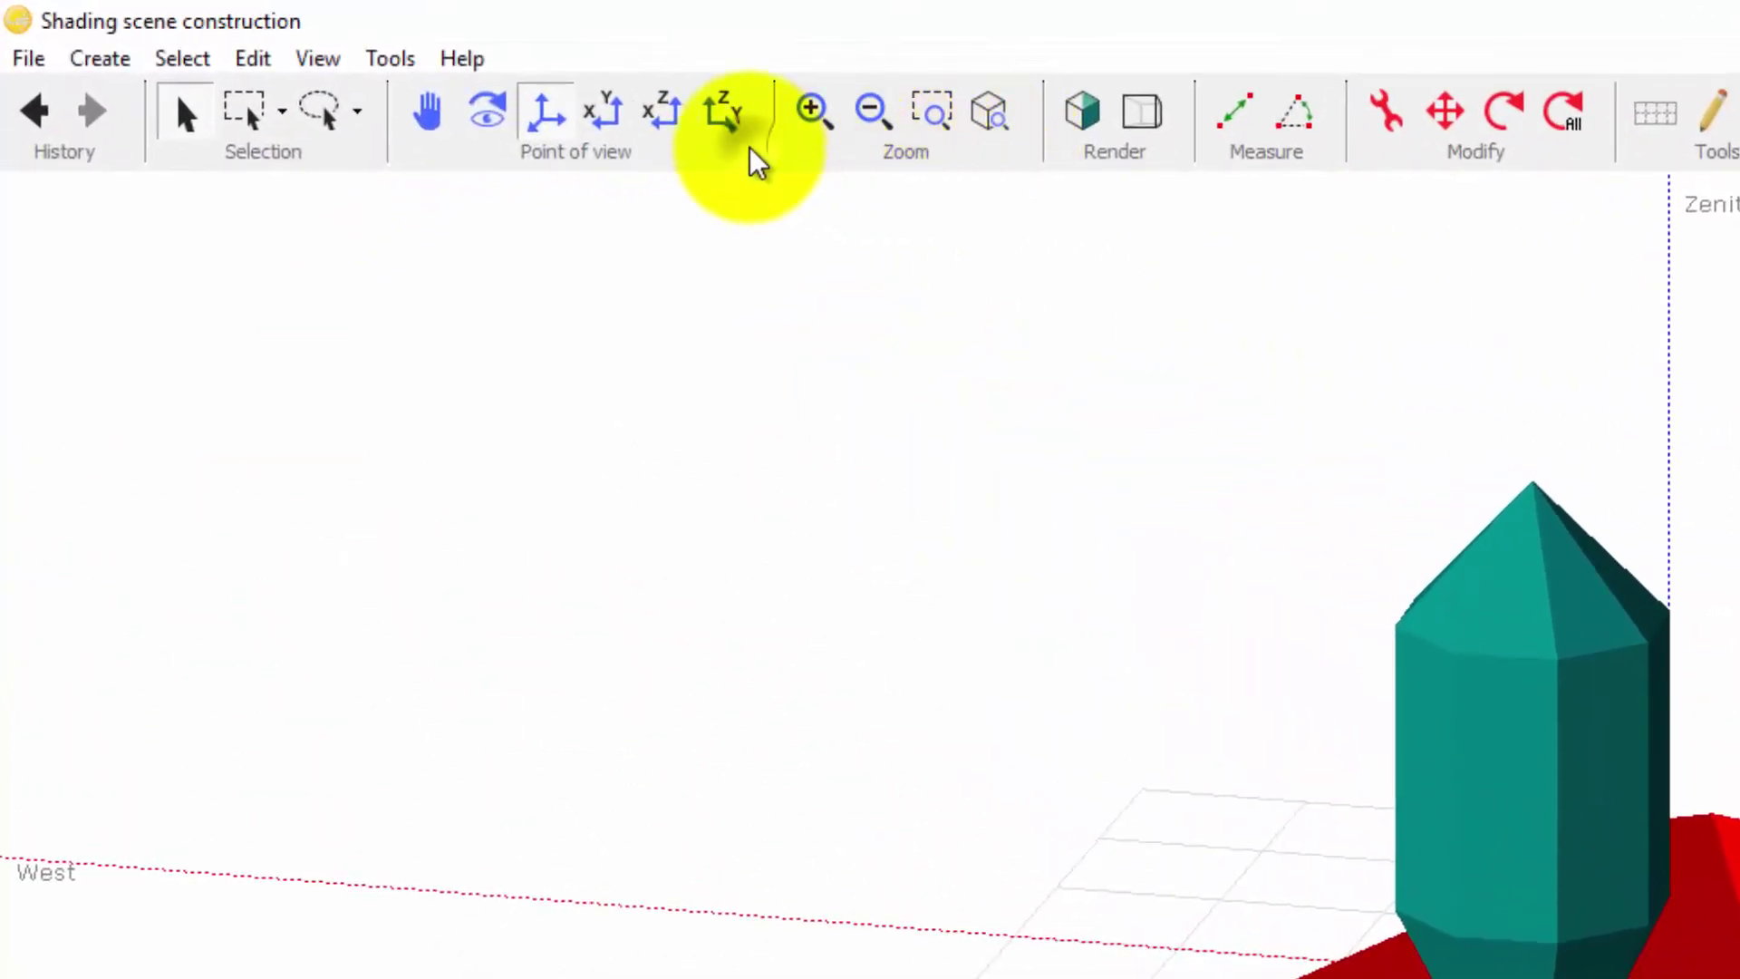
- Add 'Normal to face' to the Point of view toolbar and view the building face square-on
right_click(749, 154)
click(864, 407)
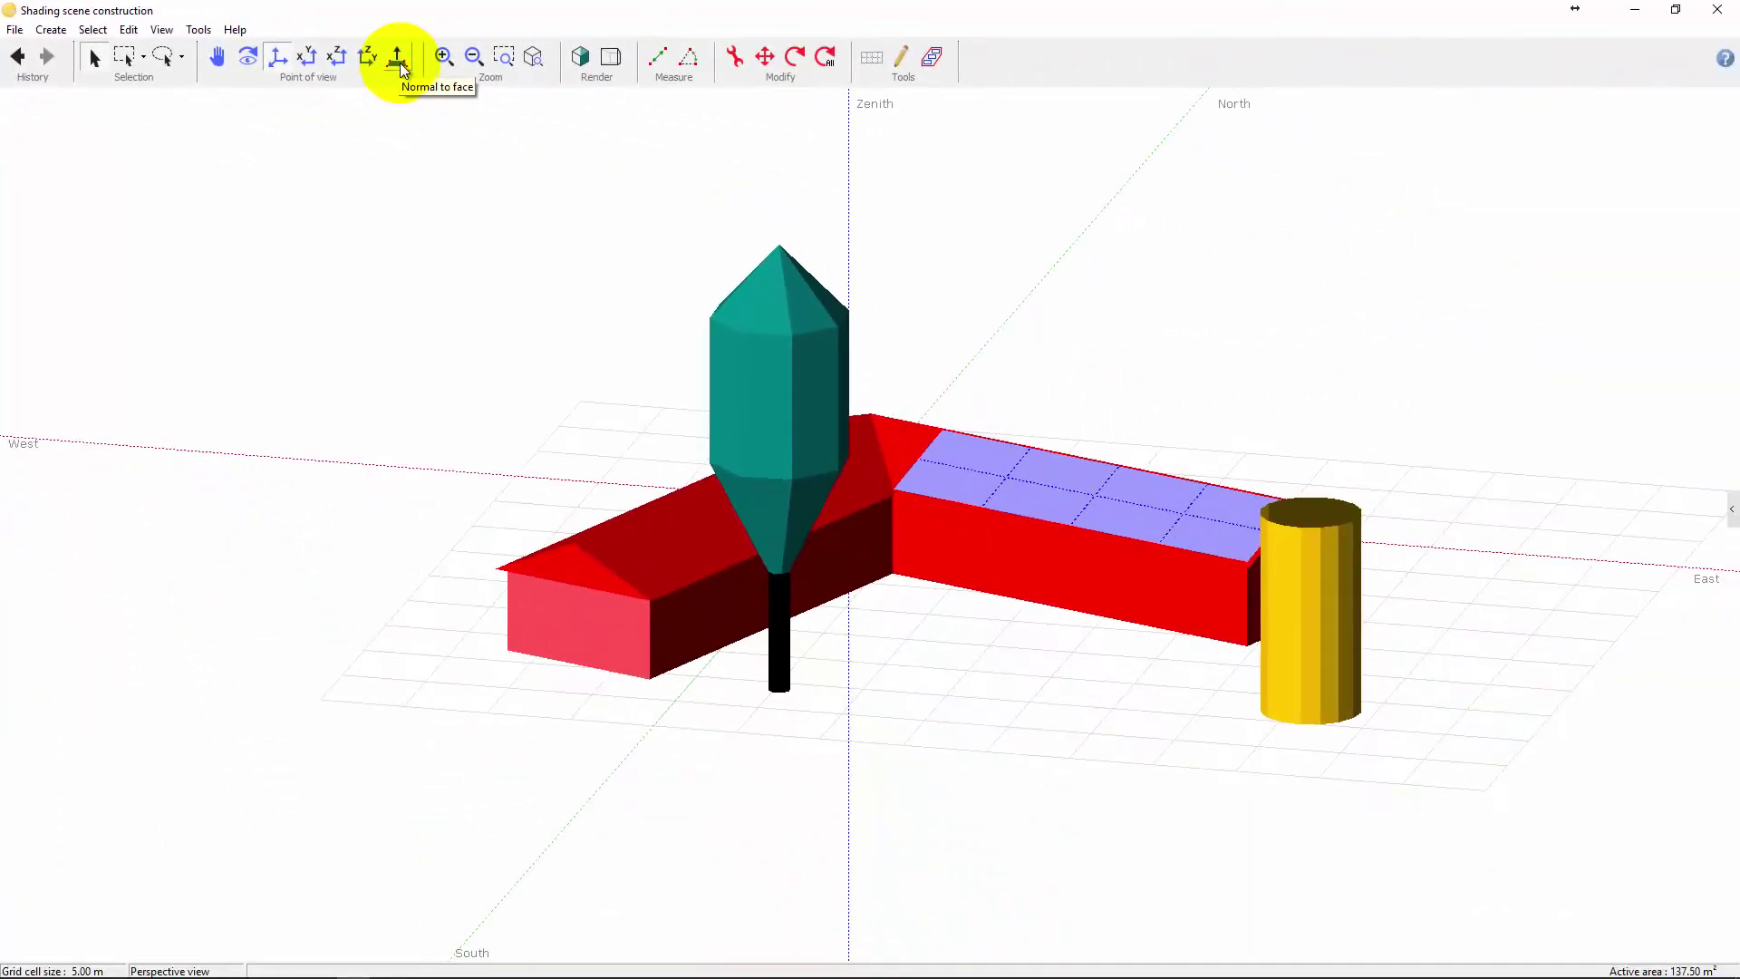
click(399, 61)
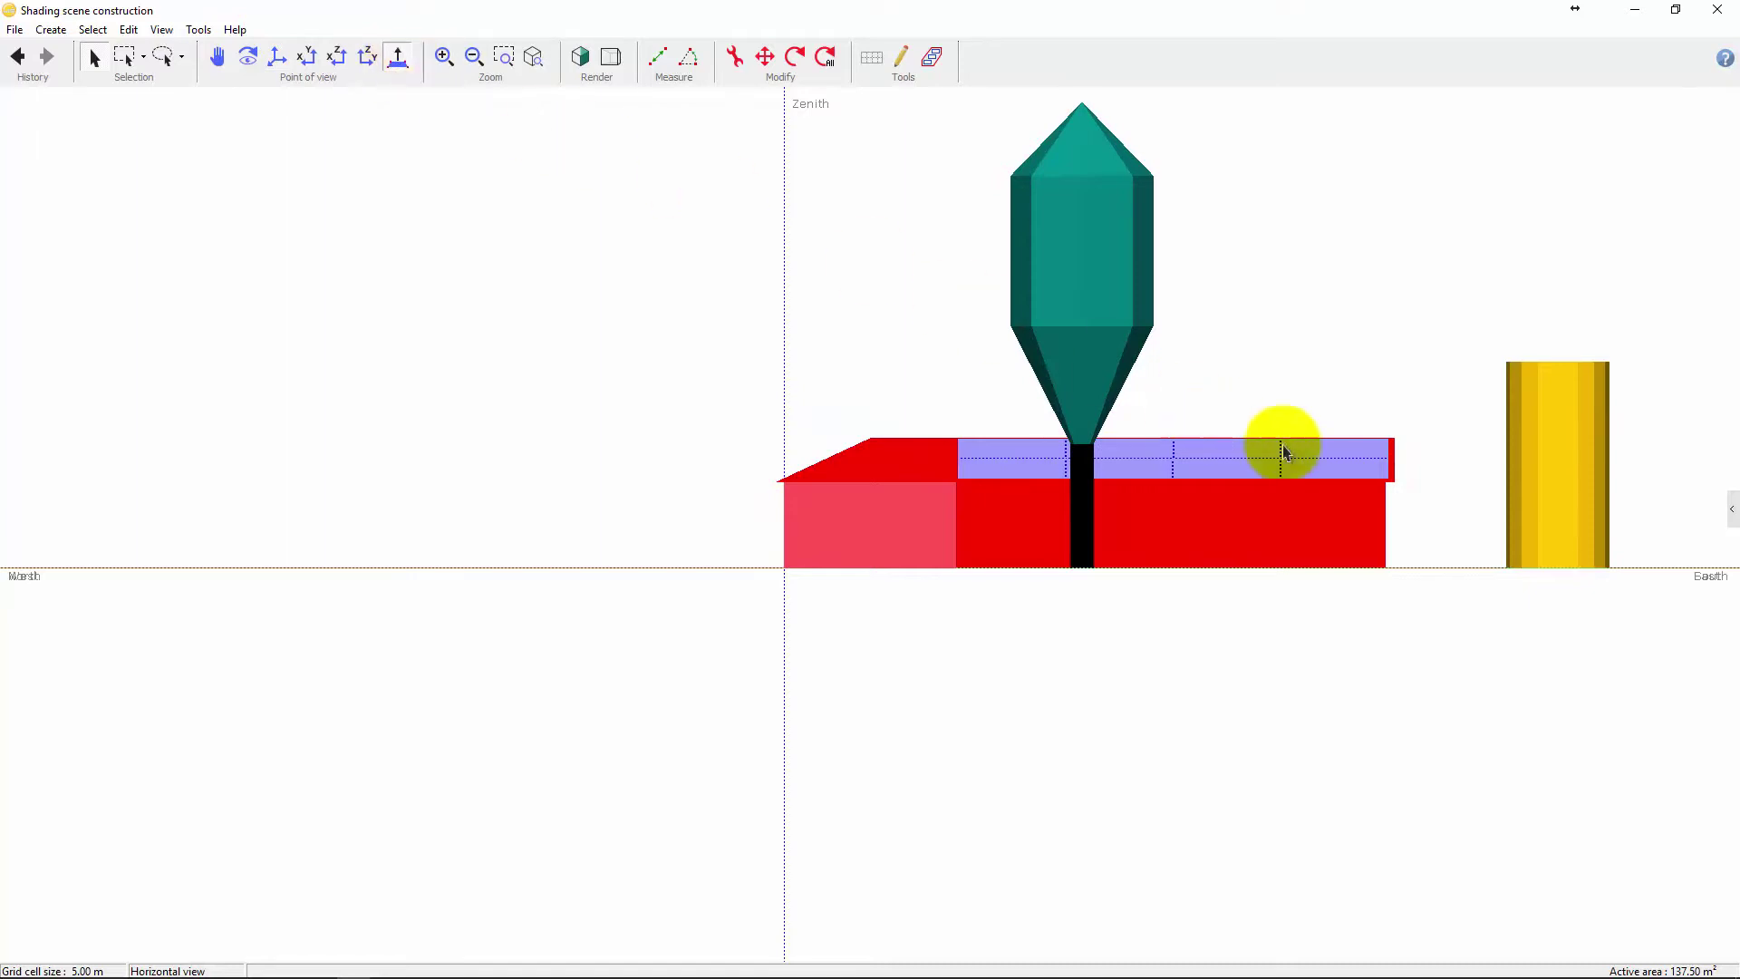
- Apply the sun position settings so tree and cylinder shadows render on the scene
click(1728, 512)
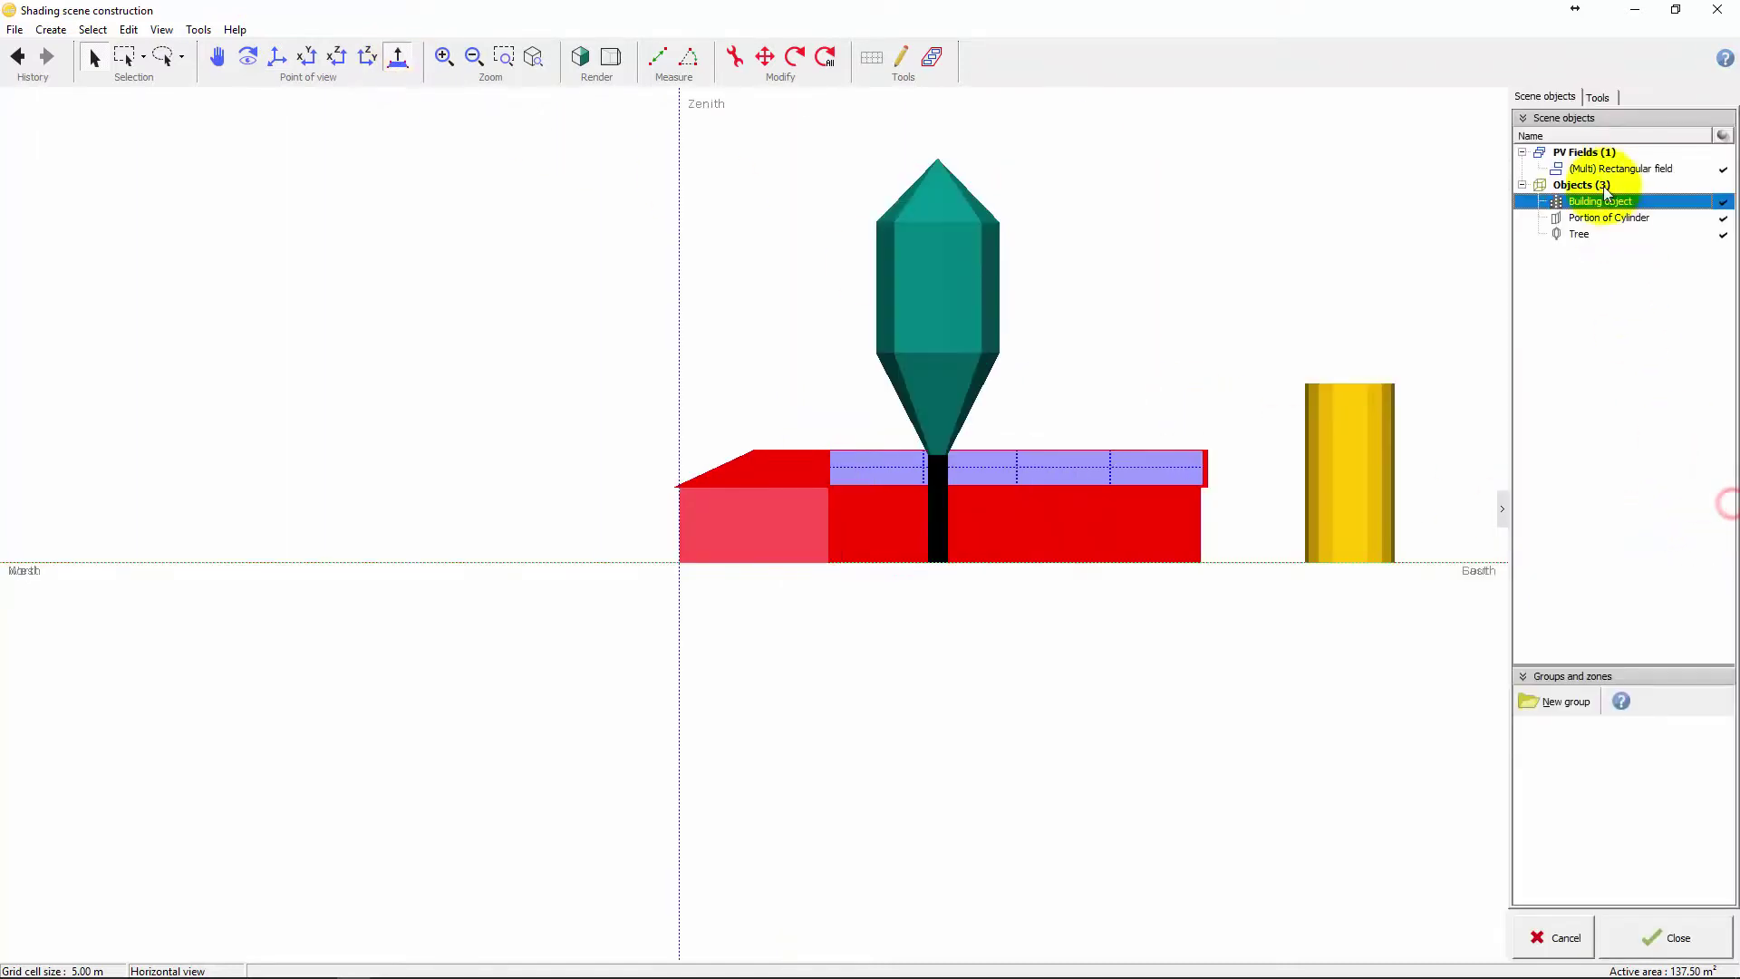
click(1597, 97)
click(1526, 161)
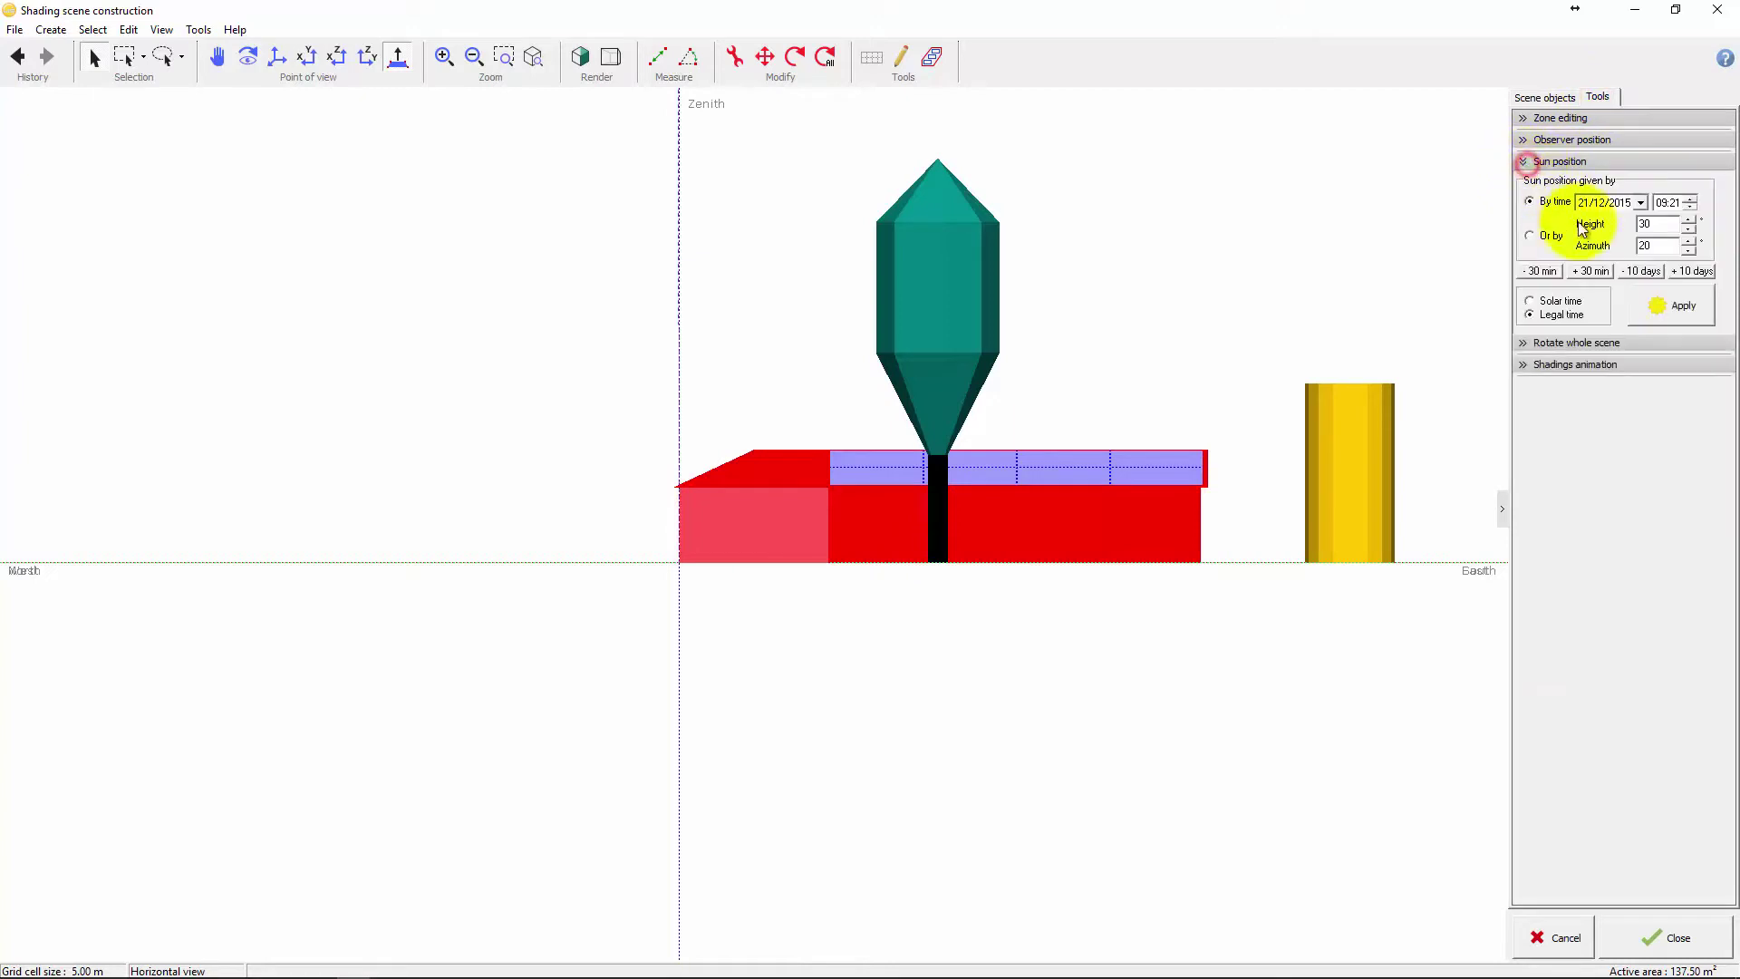
click(1657, 310)
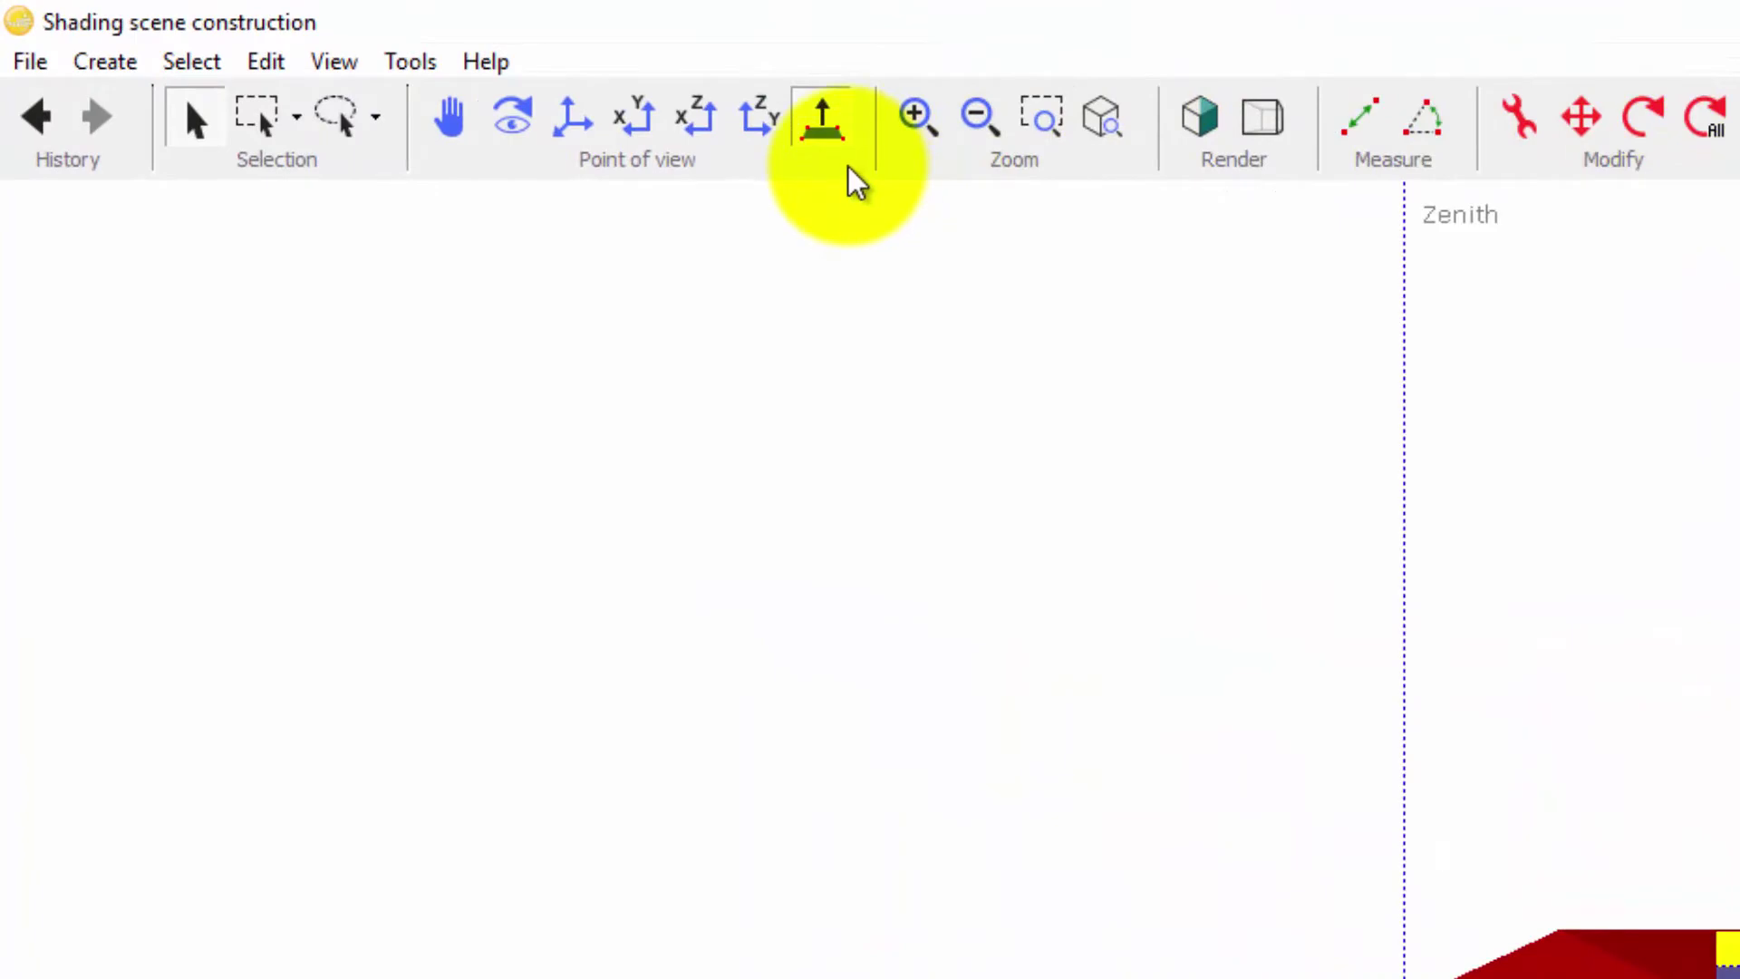
- Add the sun-position view, return to perspective, and pan to recentre the buildings
right_click(852, 177)
click(979, 479)
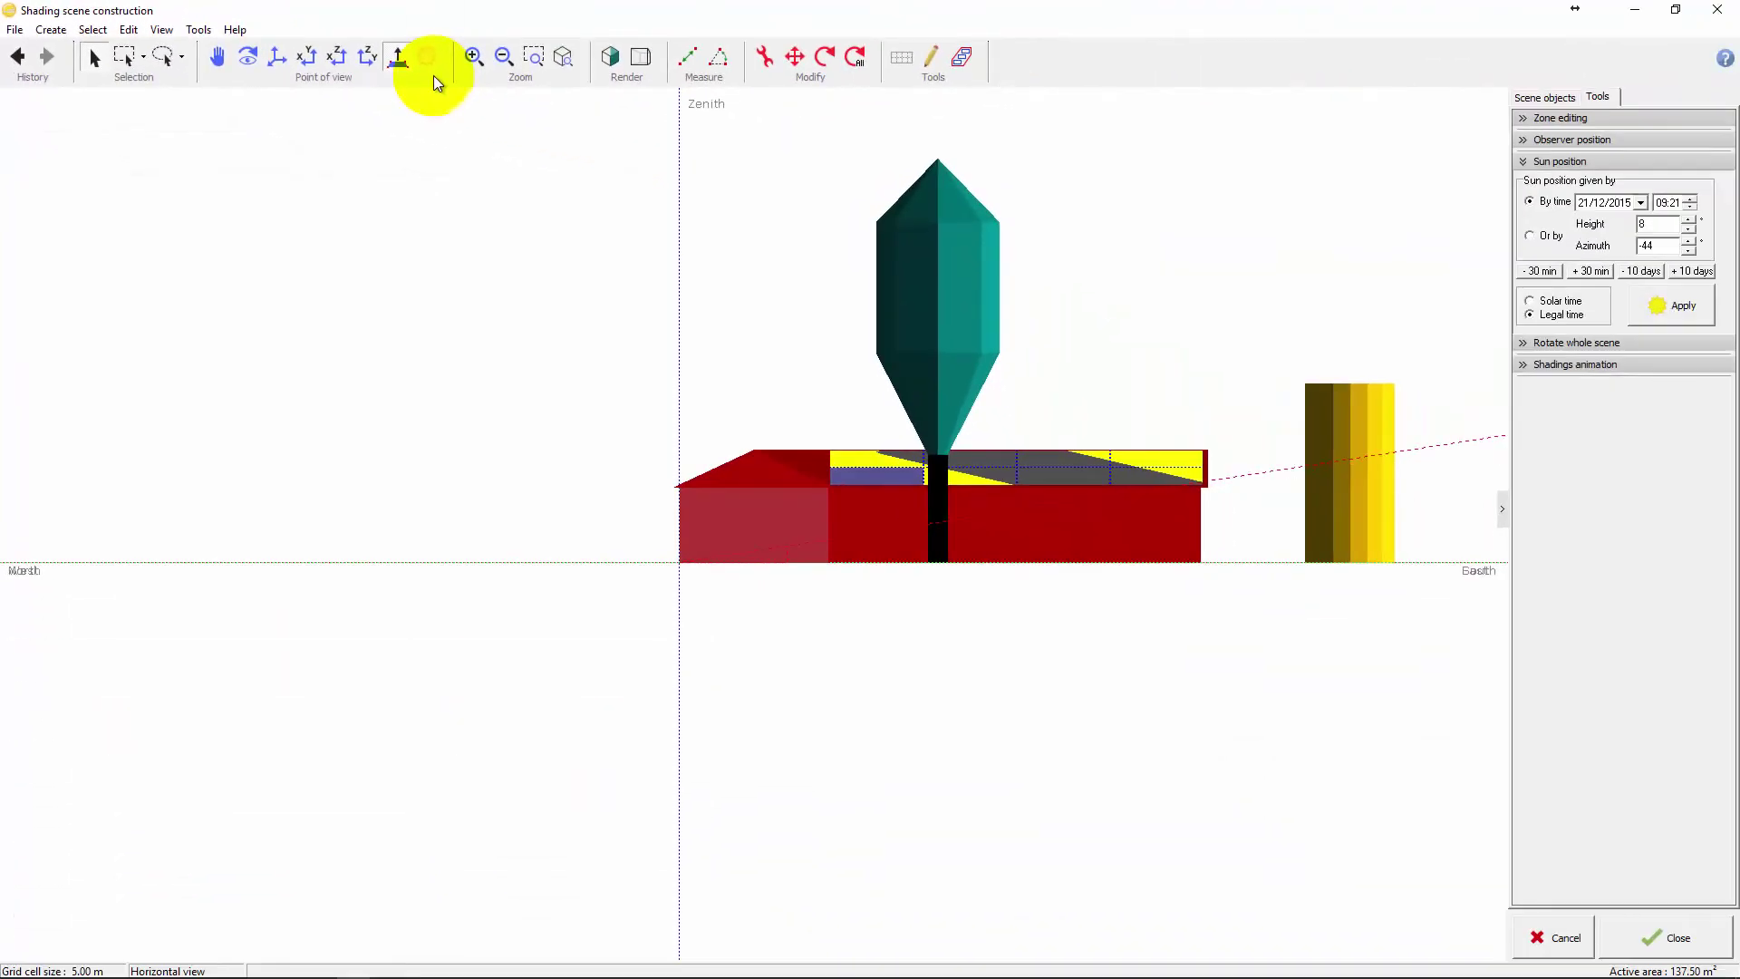
click(431, 57)
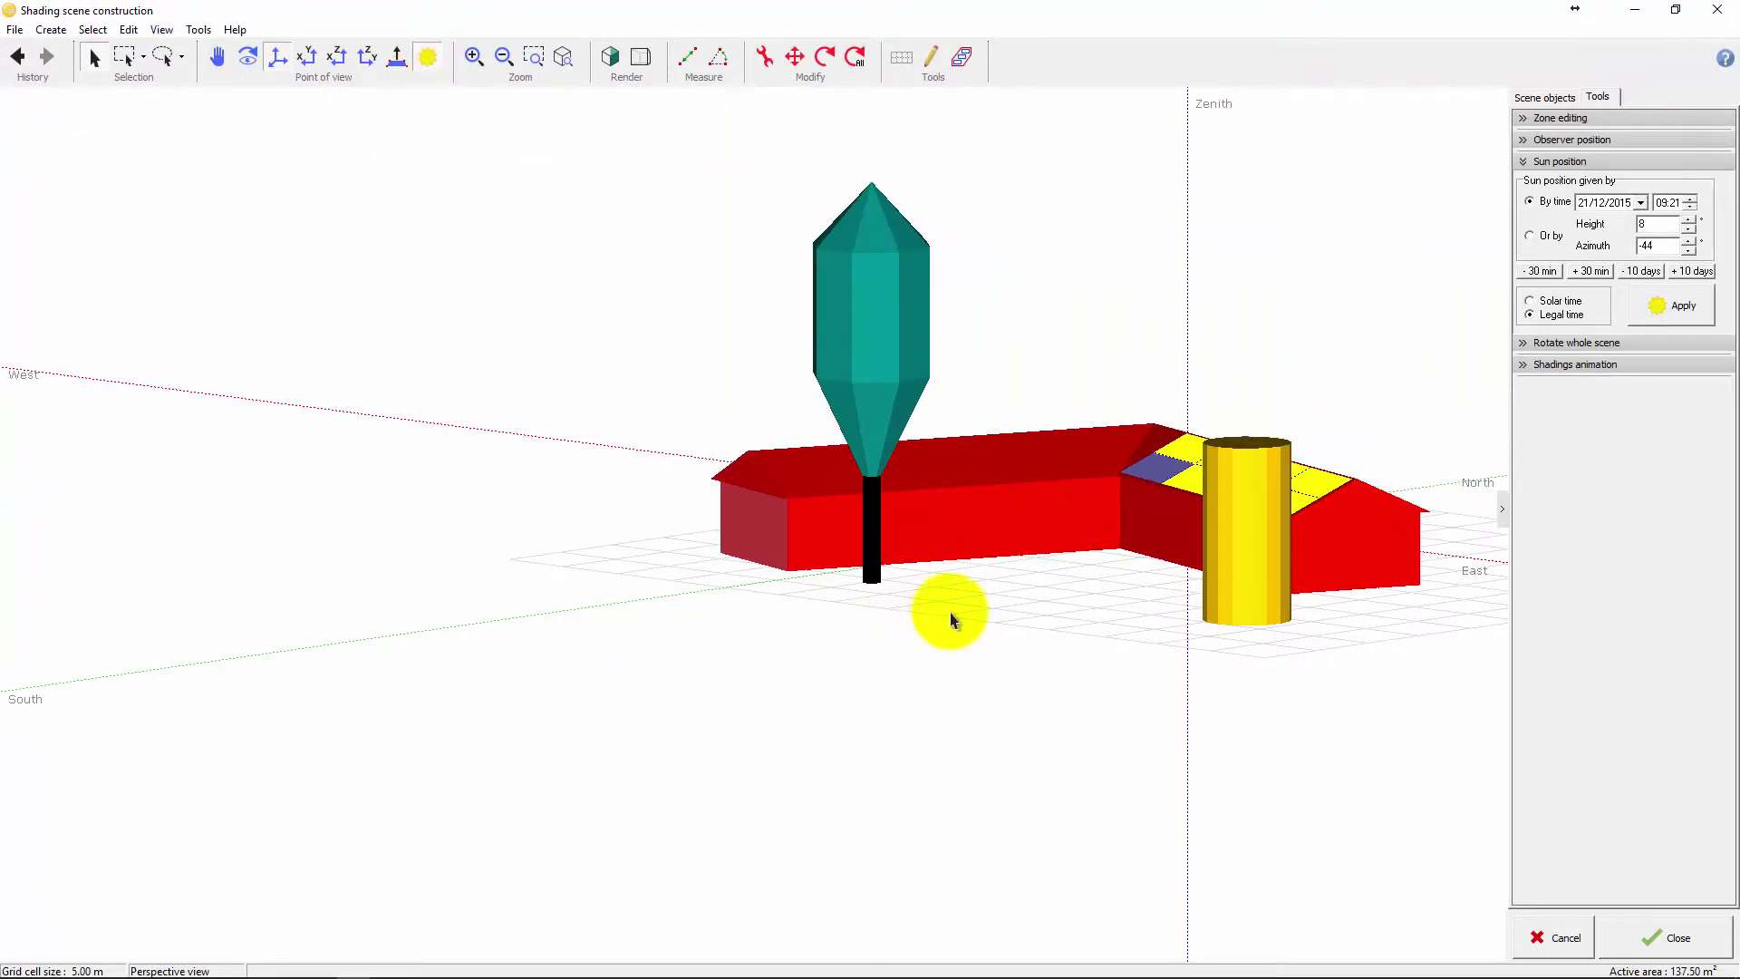
mouse_move(989, 627)
middle_down()
mouse_move(650, 677)
mouse_move(728, 742)
middle_up()
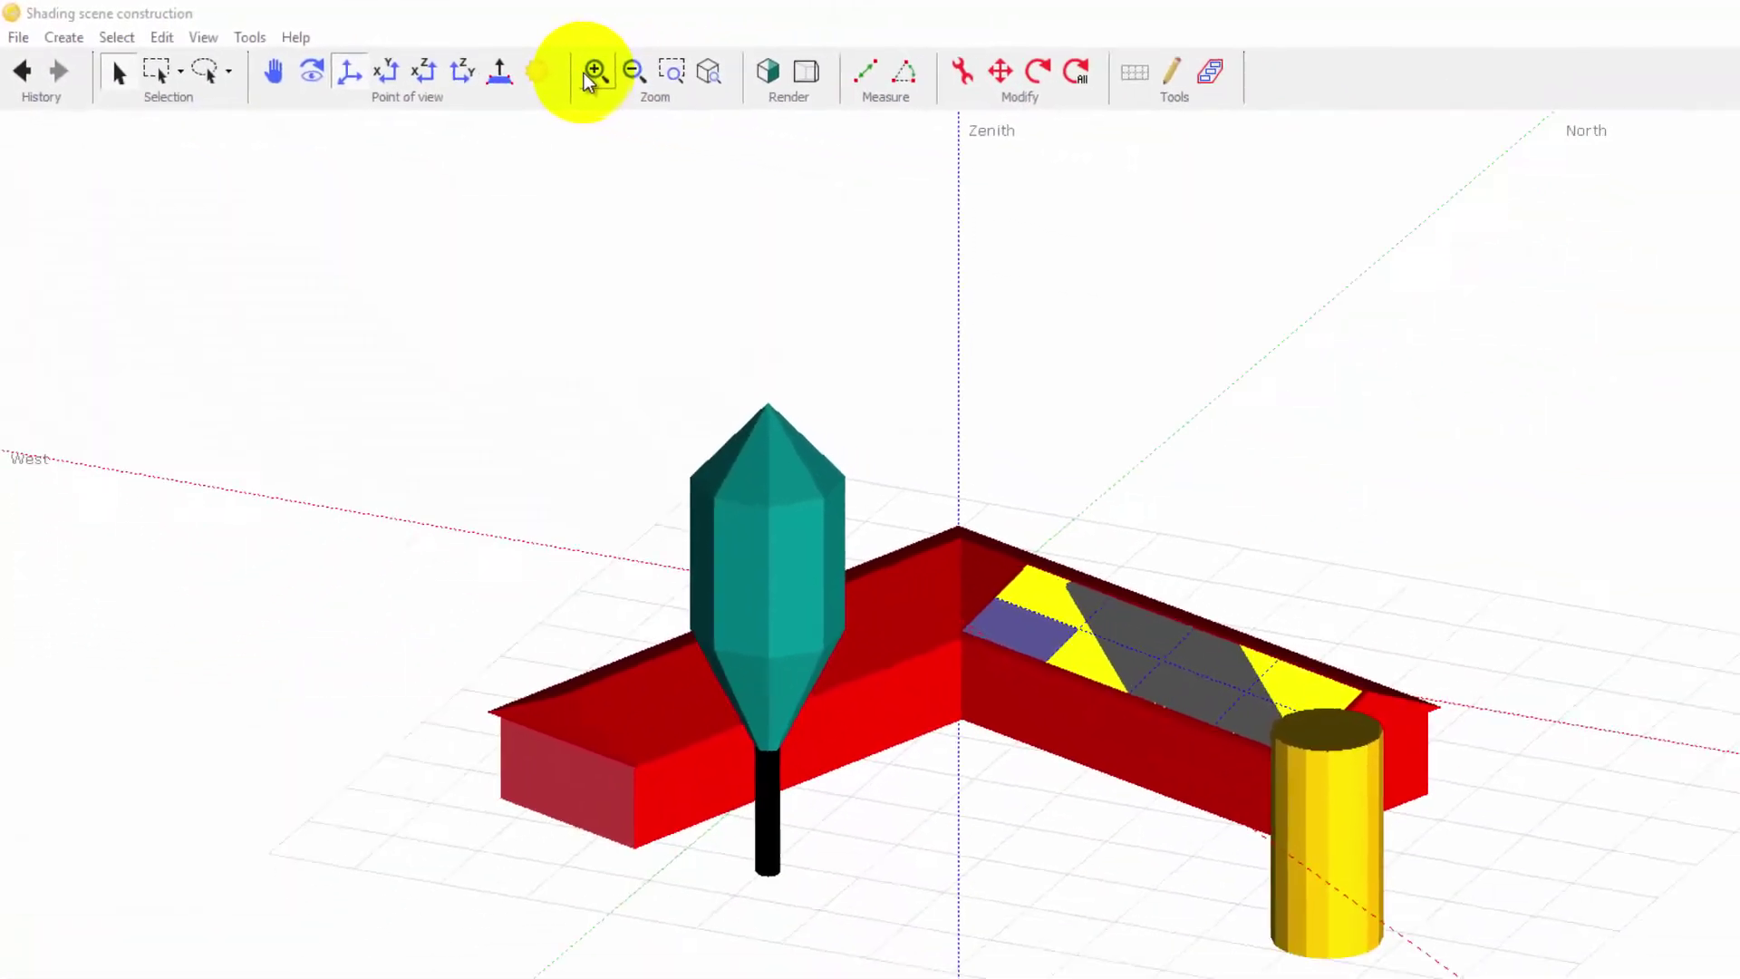
- Zoom in three steps with Zoom in, then back out two steps with Zoom out
click(468, 58)
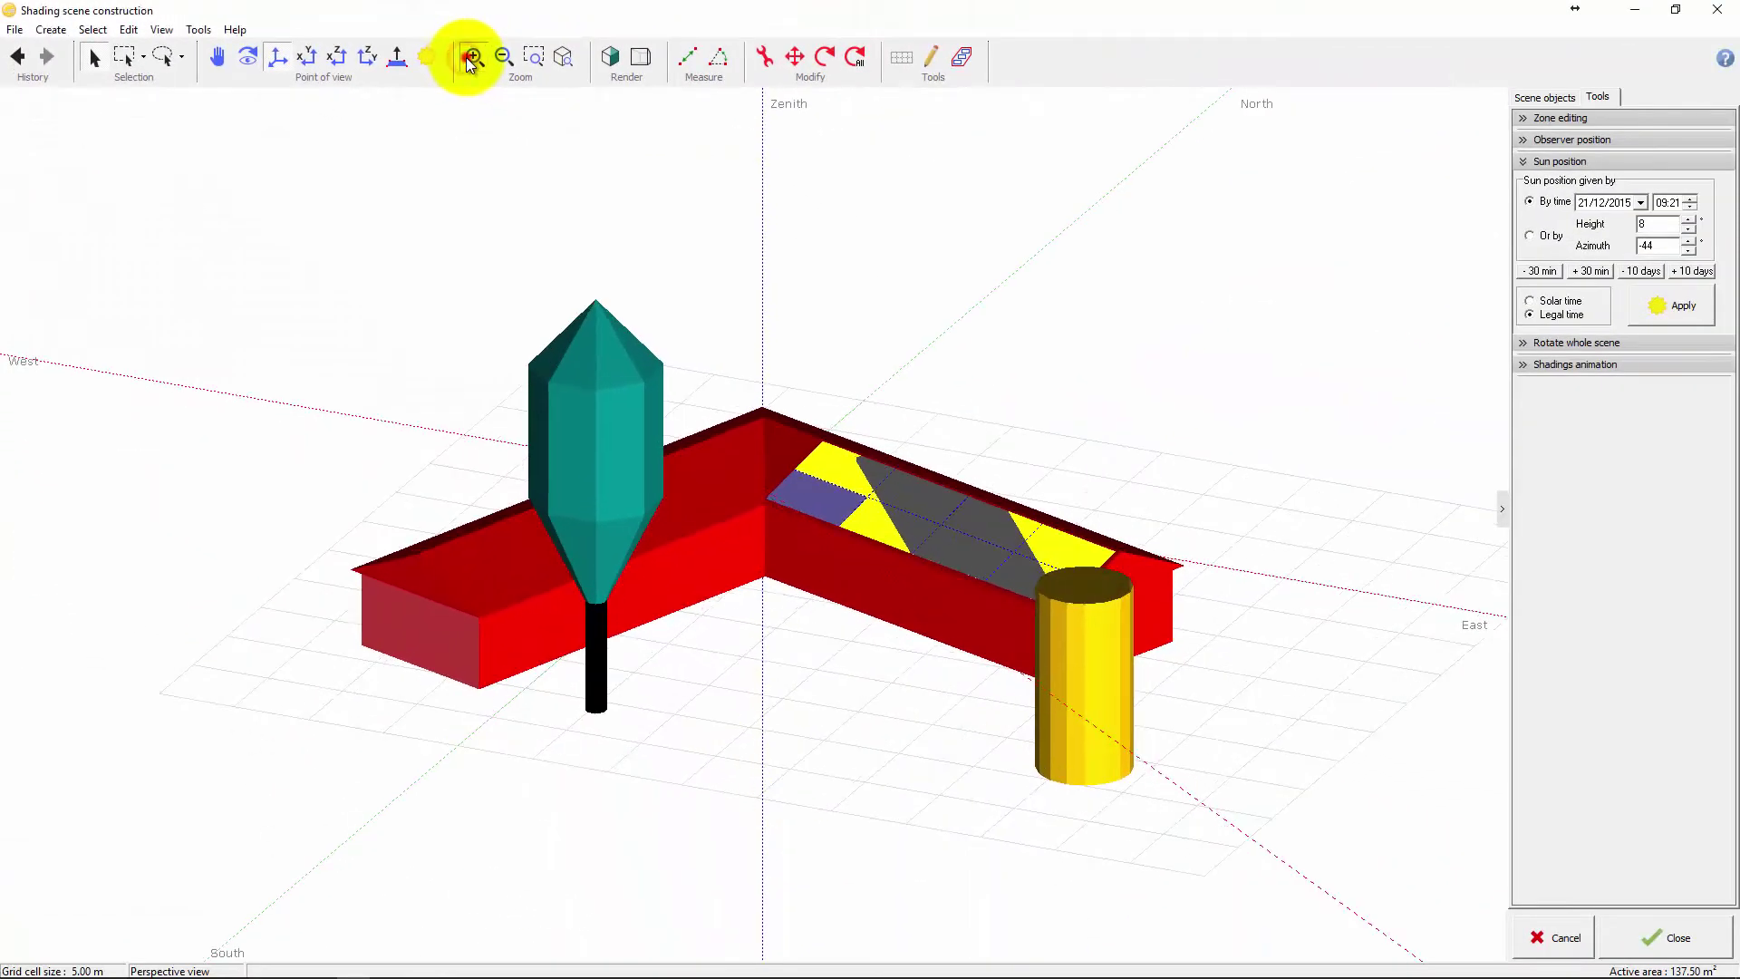
click(469, 58)
click(470, 60)
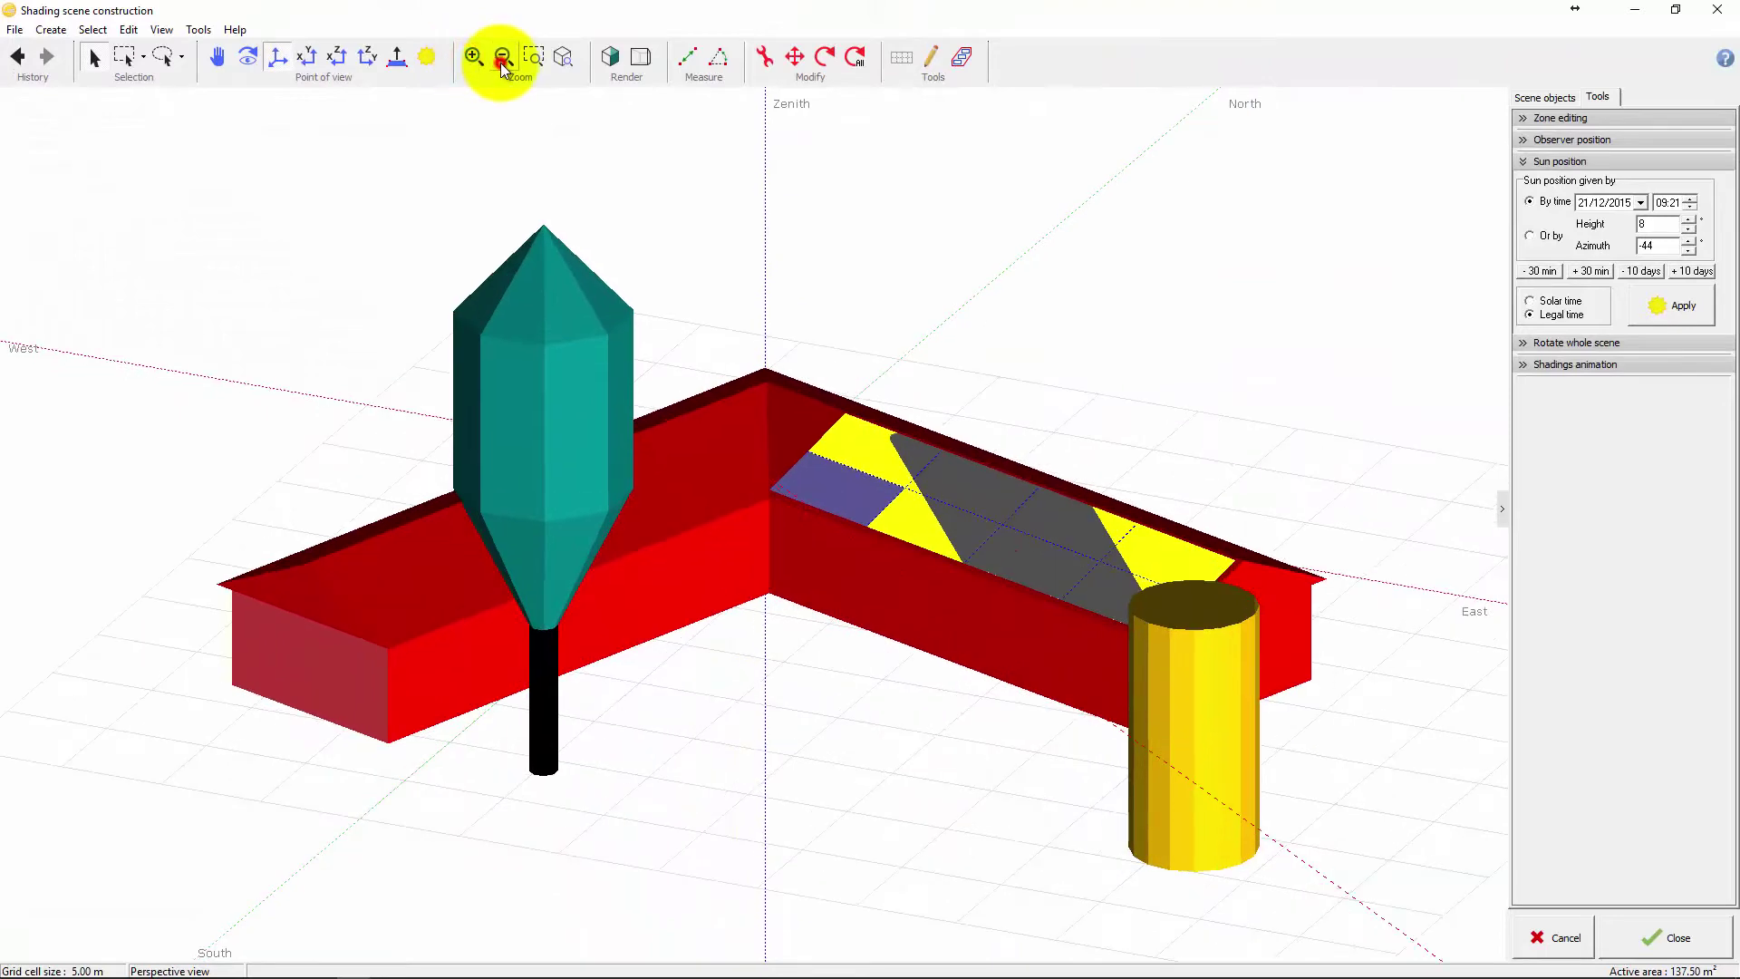
click(500, 64)
click(500, 63)
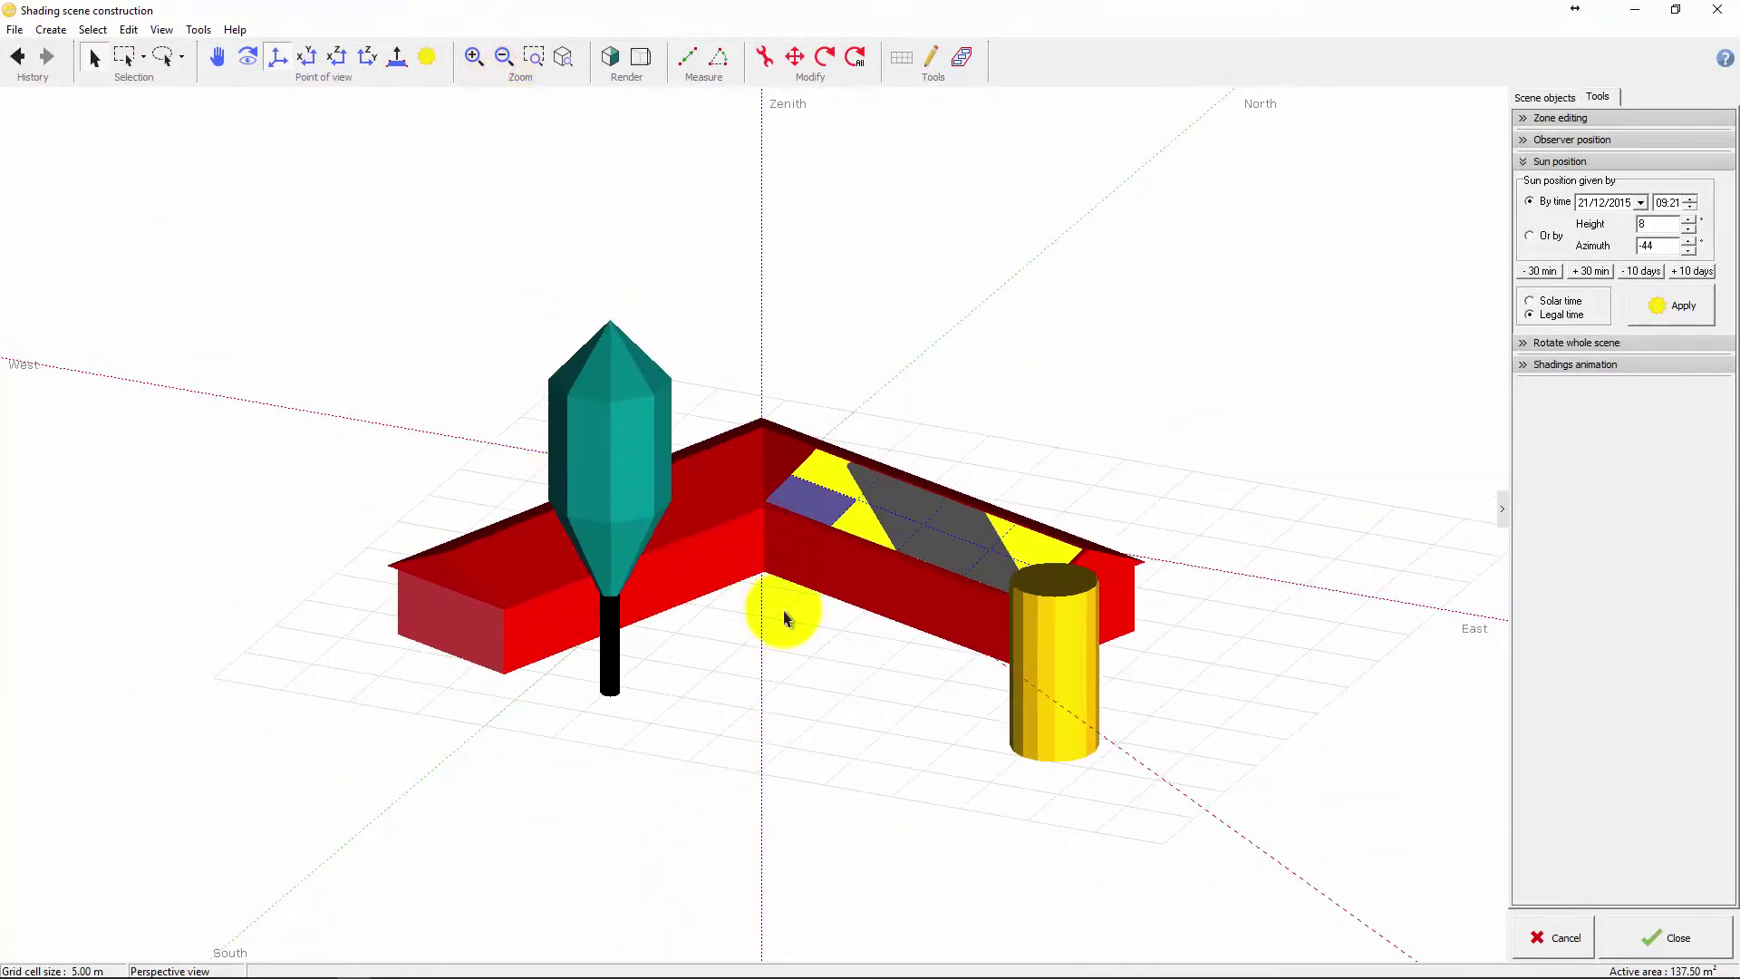
scroll(782, 616, up, 1)
scroll(782, 617, up, 1)
scroll(782, 616, up, 1)
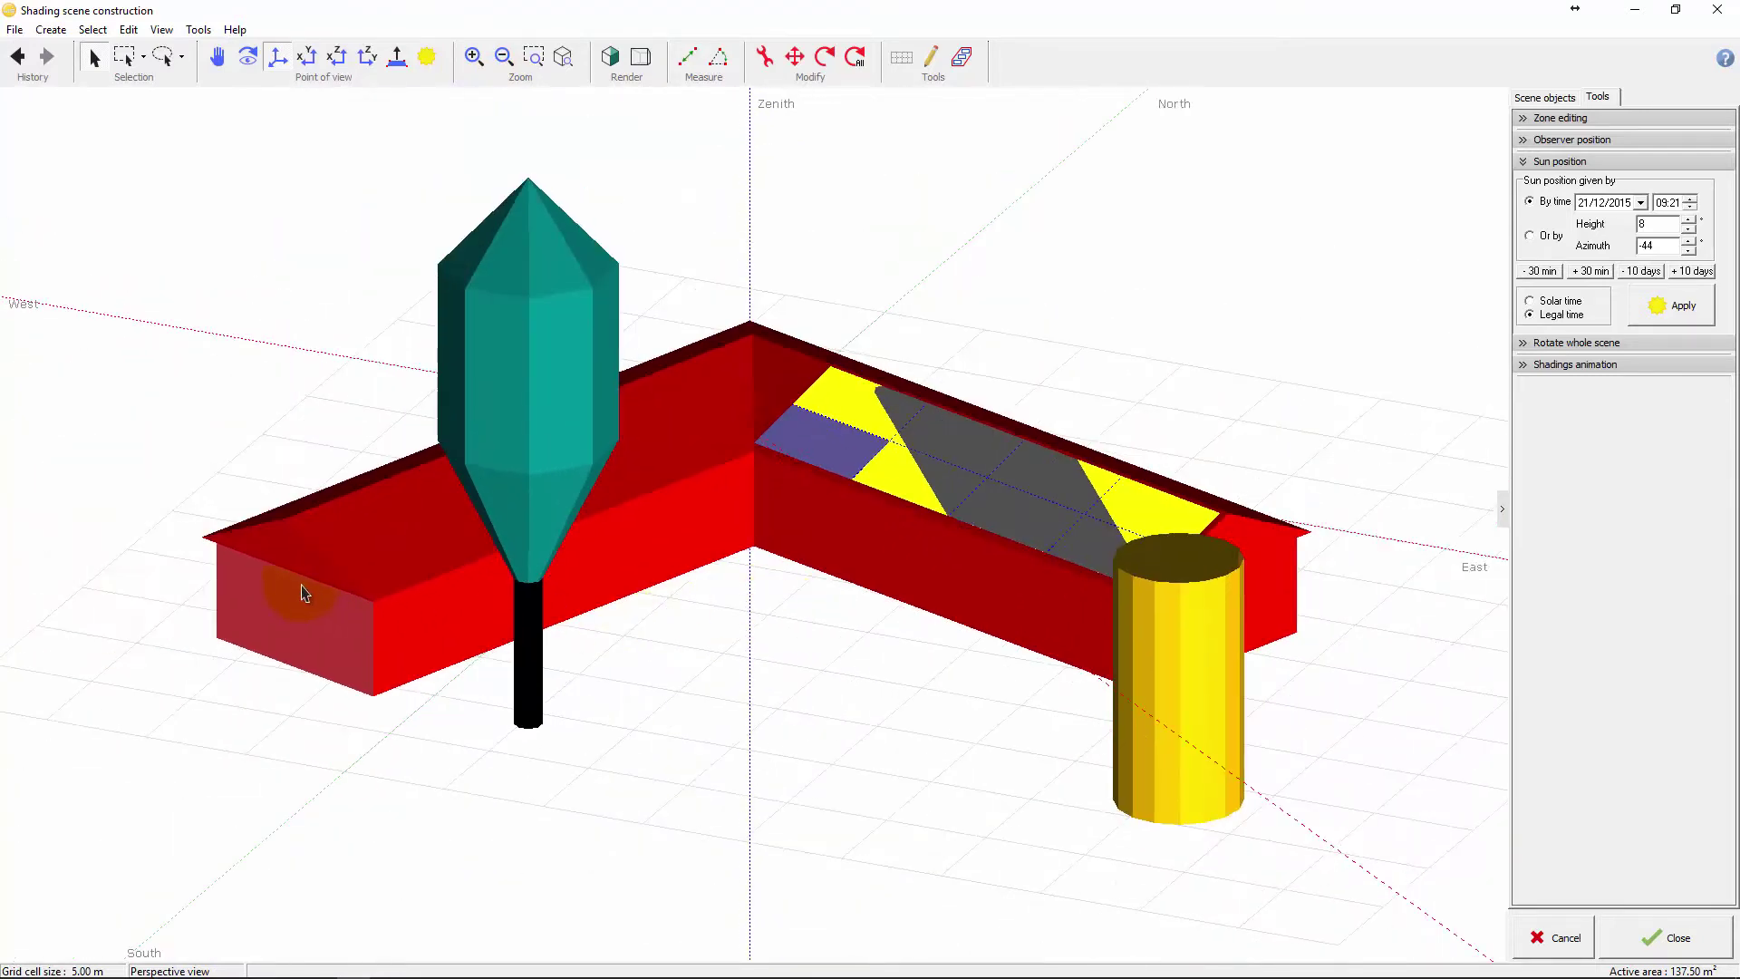
scroll(296, 585, up, 1)
scroll(292, 576, up, 1)
scroll(293, 576, down, 2)
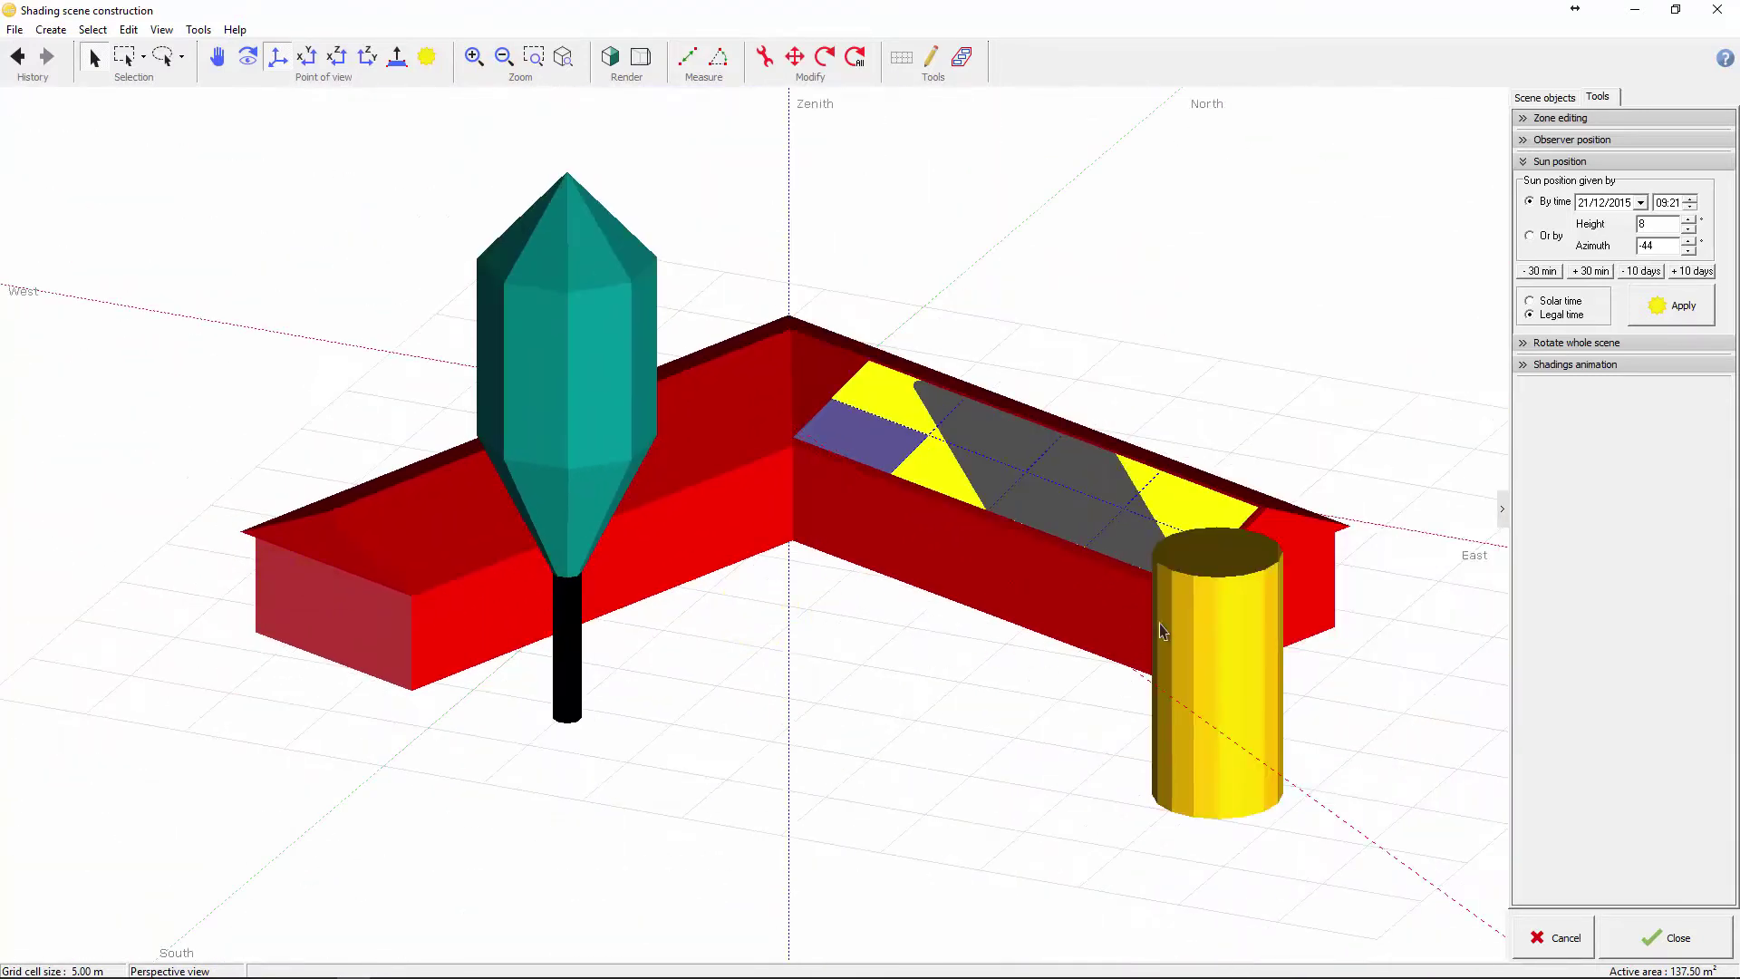
scroll(1376, 628, up, 2)
scroll(1390, 622, down, 1)
scroll(1391, 621, down, 1)
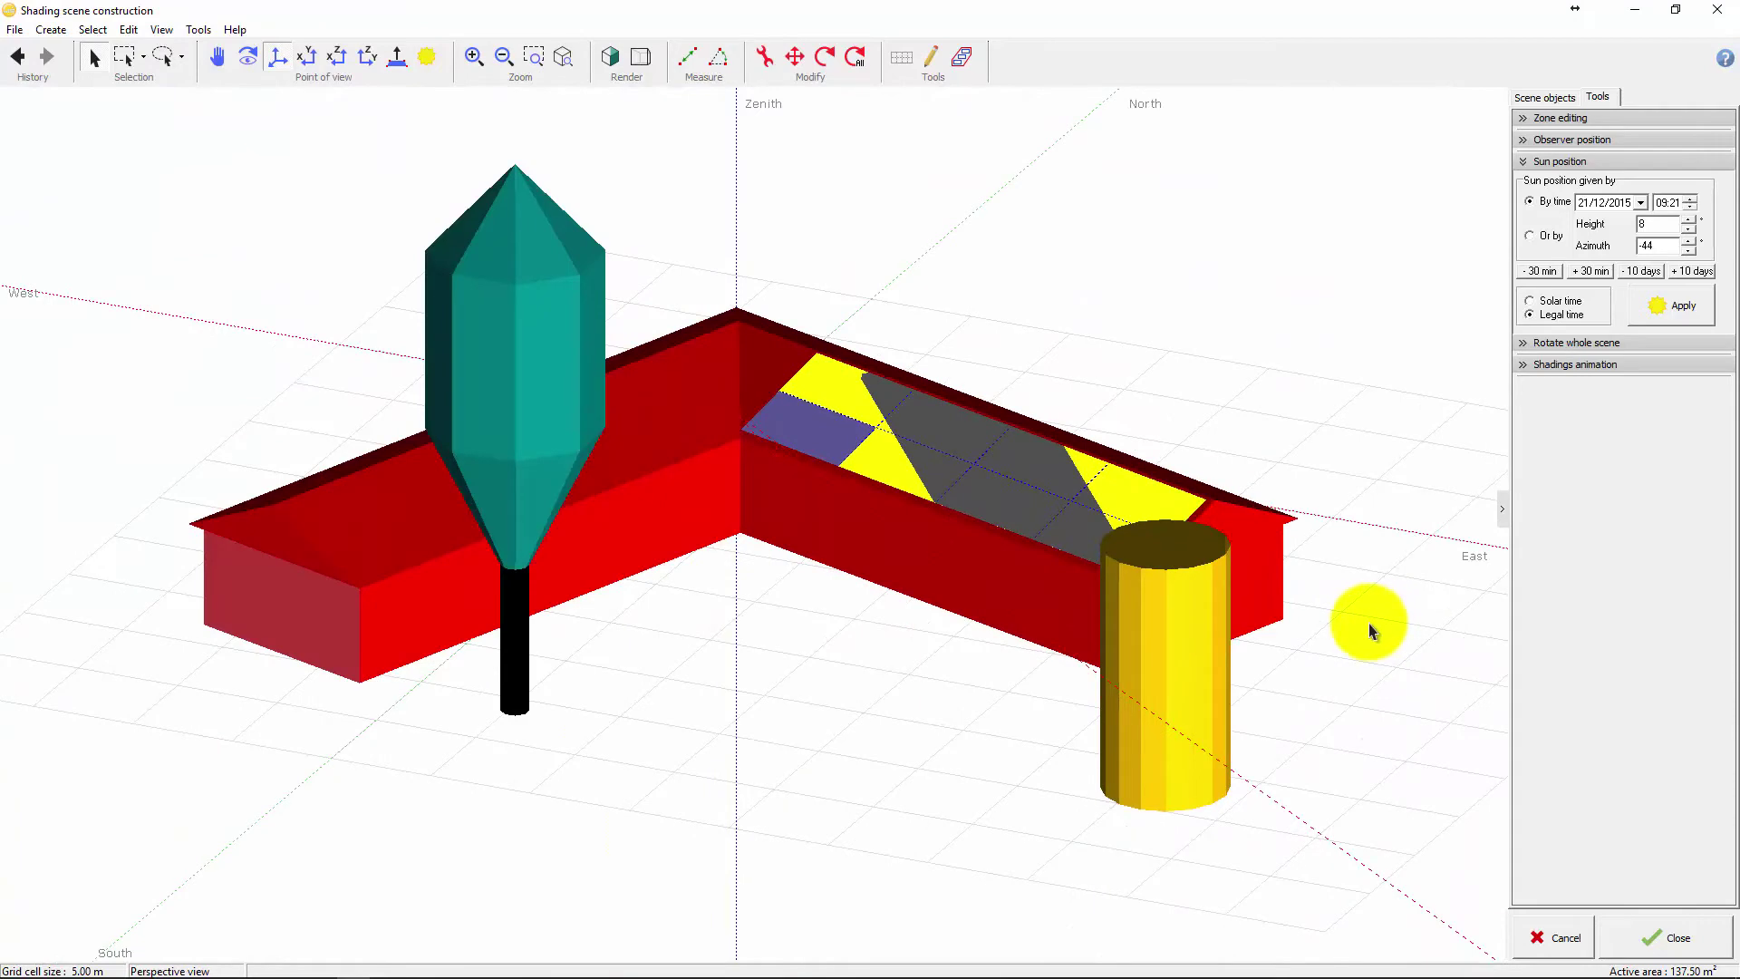
scroll(1383, 620, down, 1)
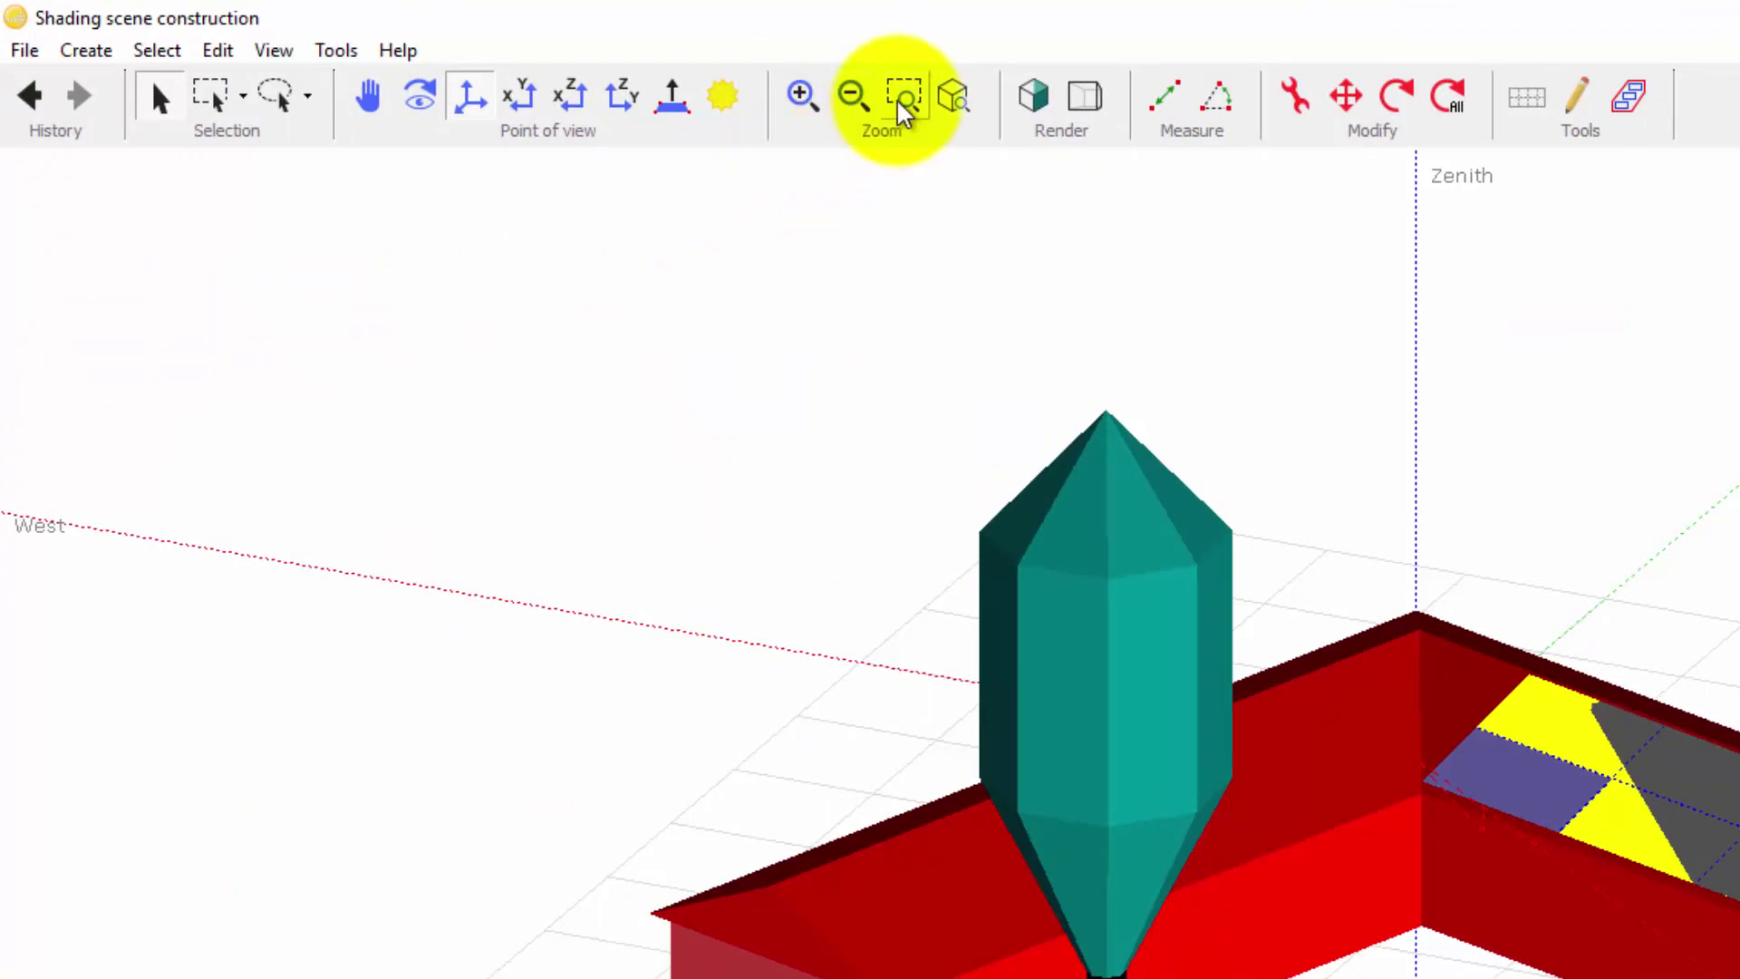
- Zoom-window onto the tree and the left house wall, then zoom back out to the previous view
click(903, 93)
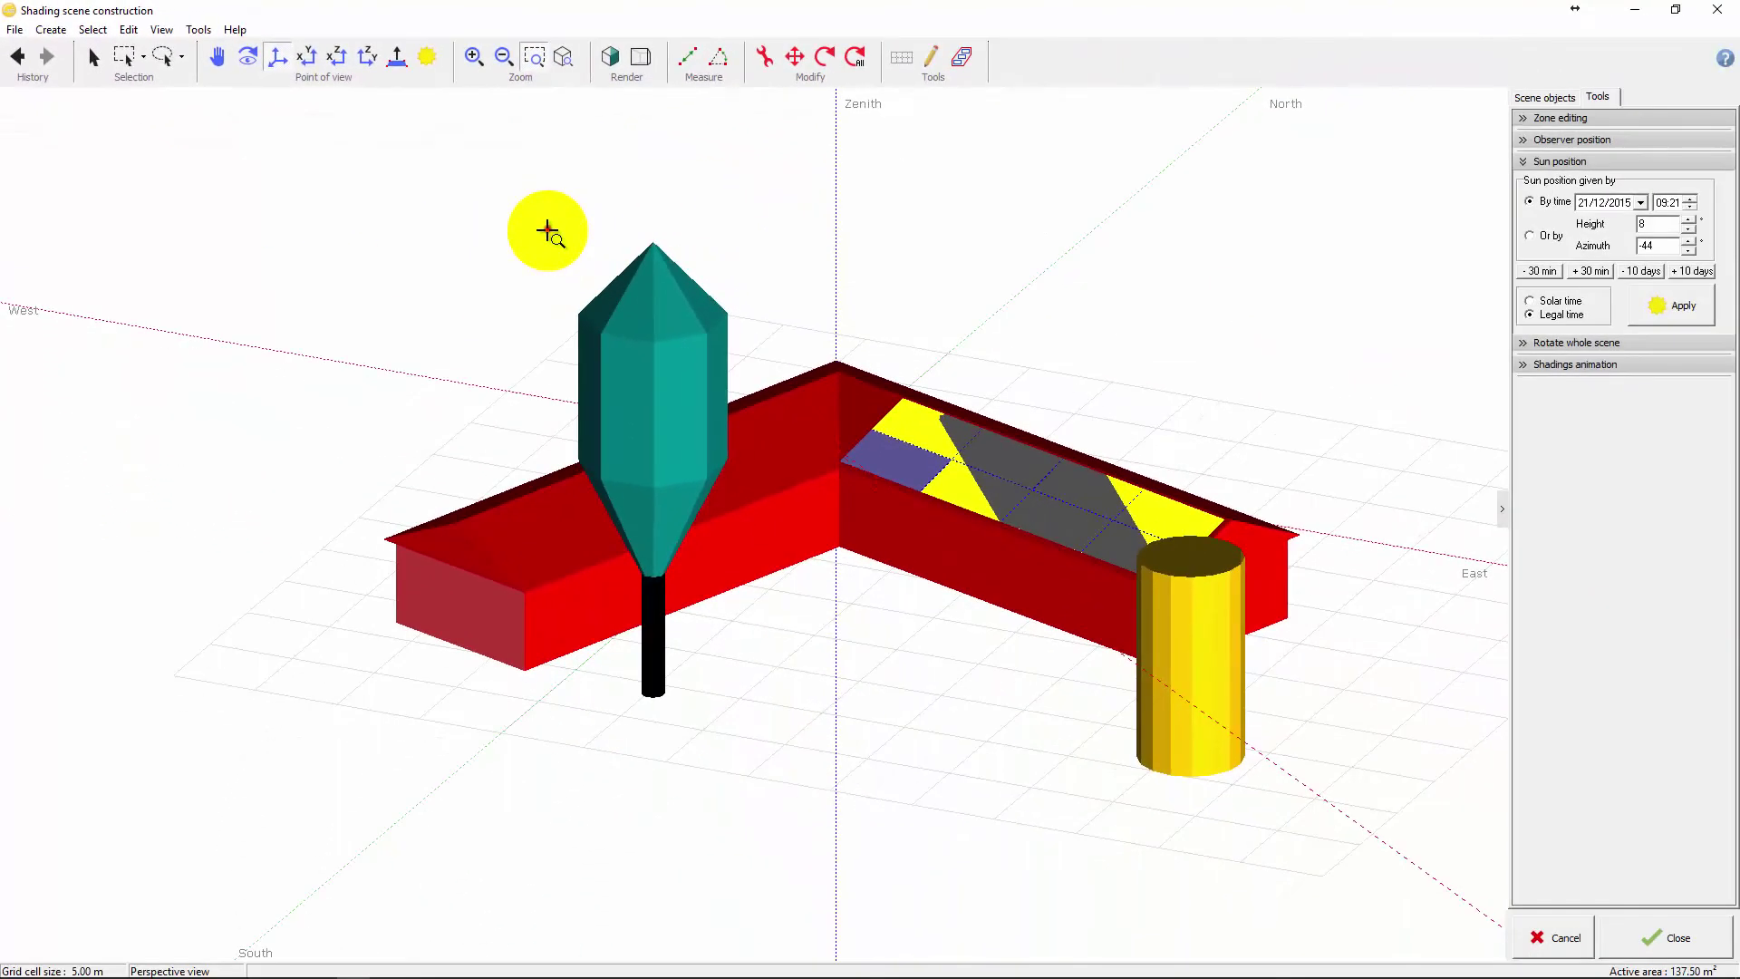
drag(546, 232, 769, 721)
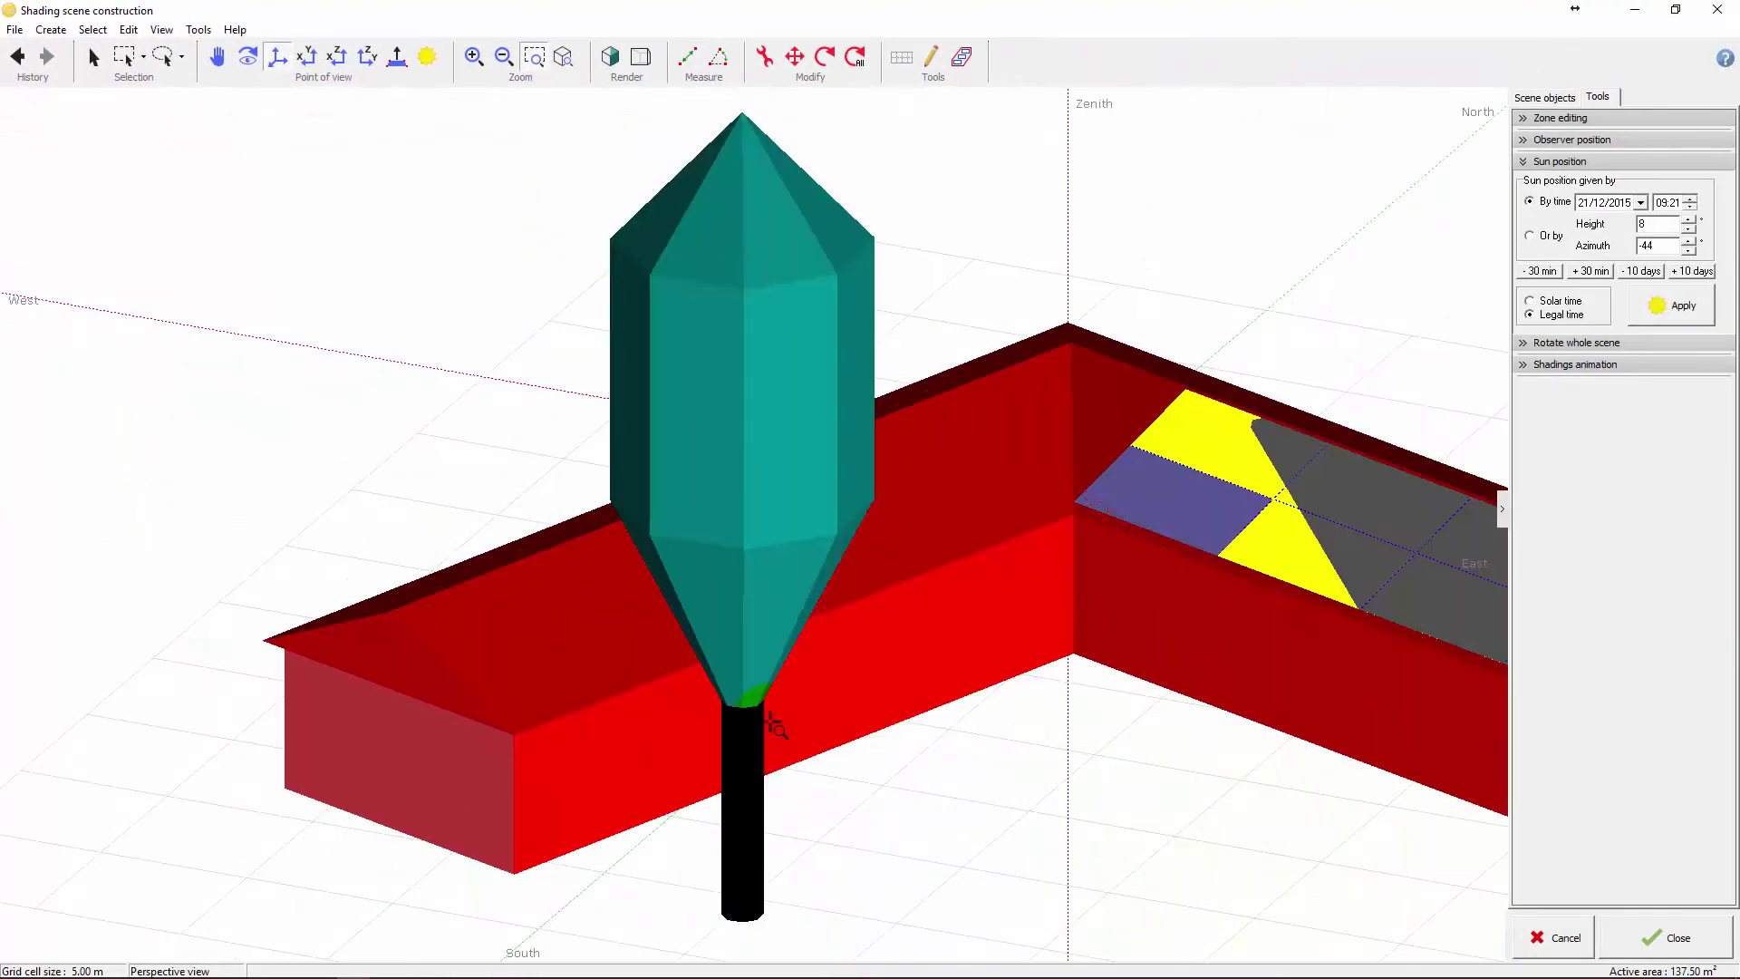
drag(233, 552, 571, 854)
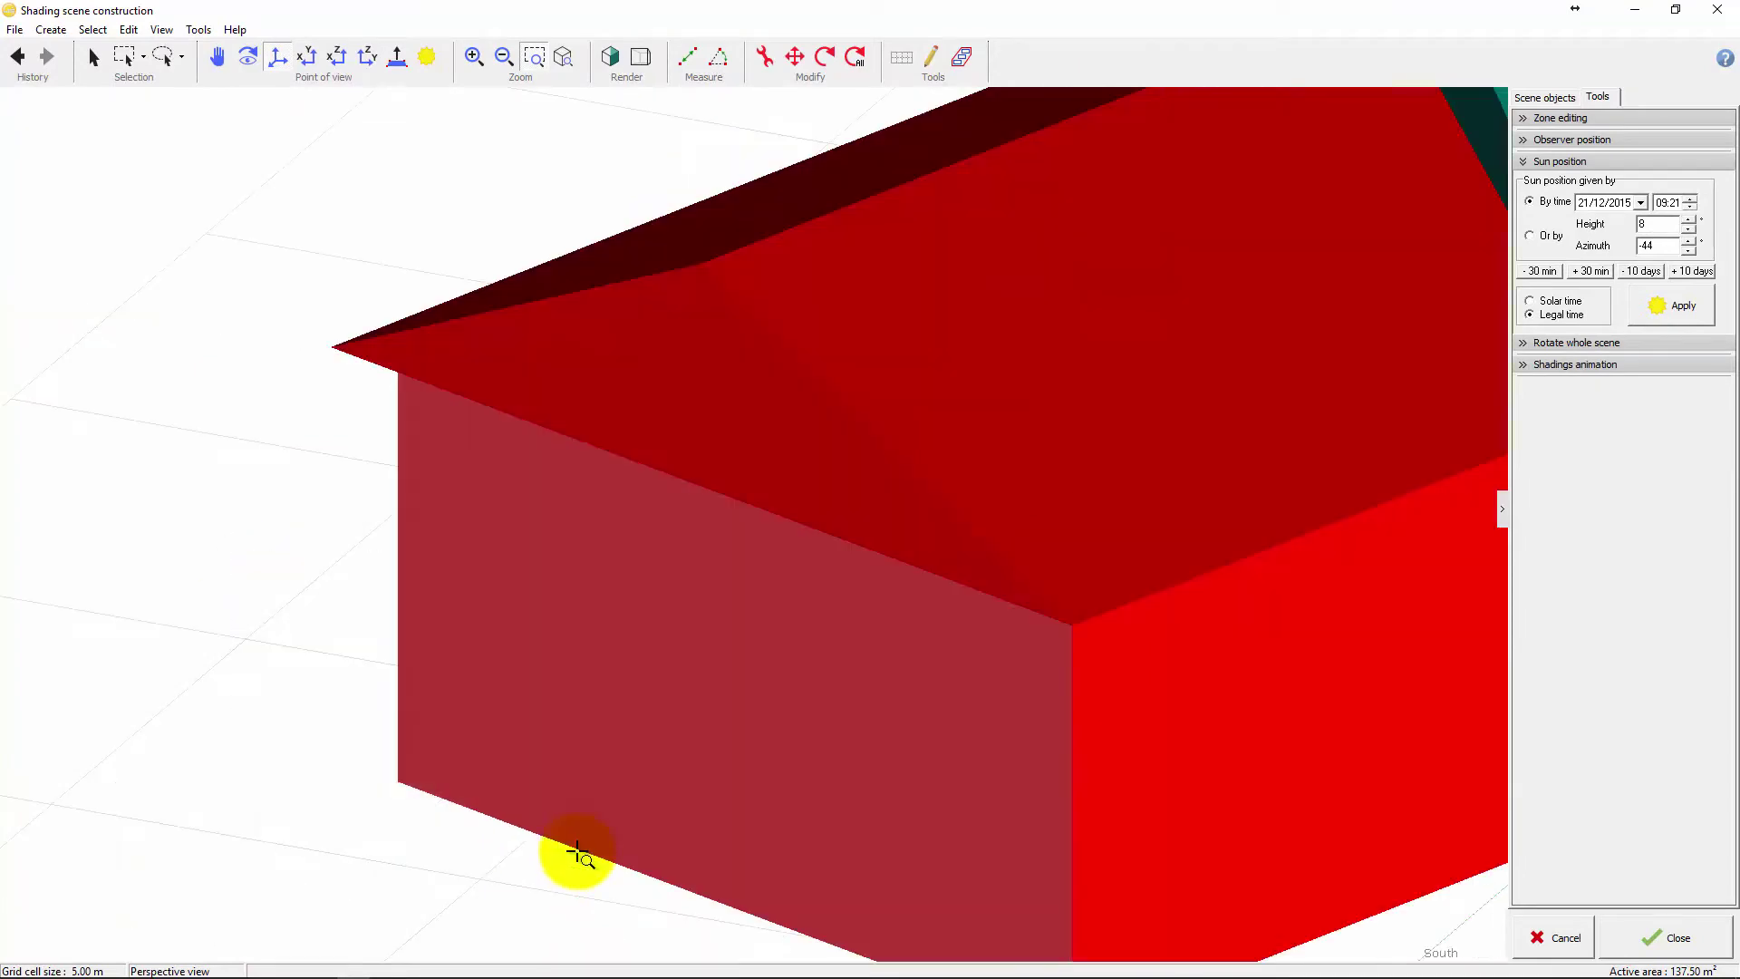
right_click(567, 658)
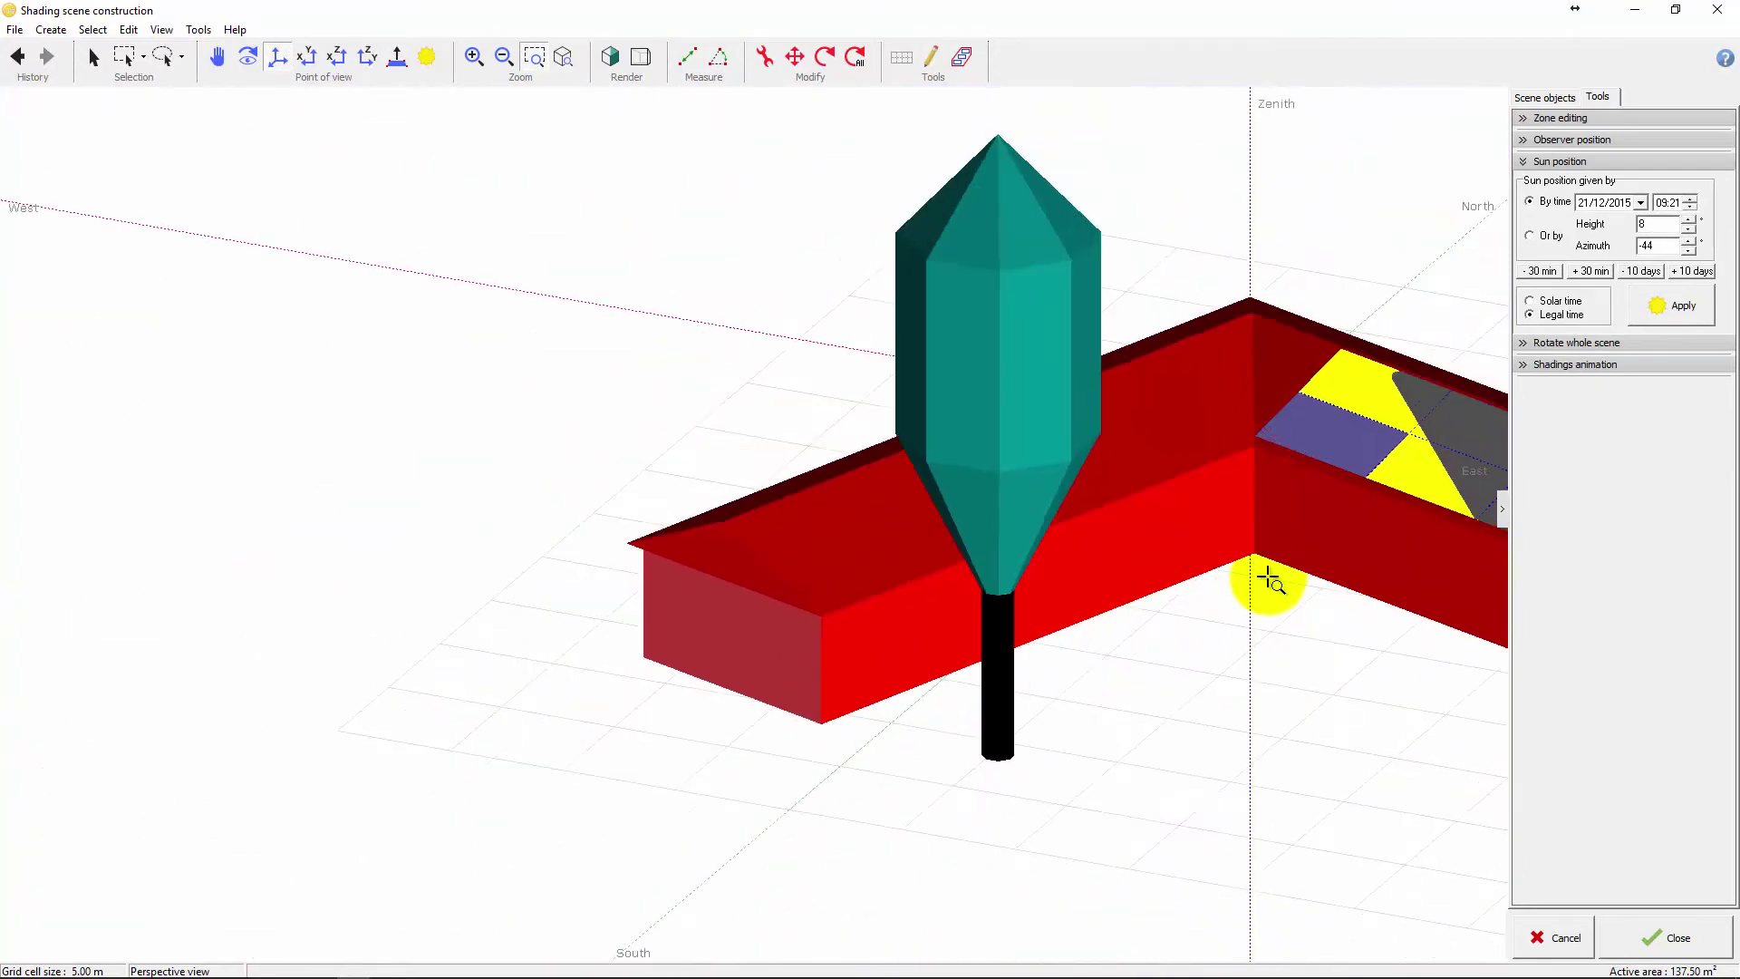
right_click(1197, 677)
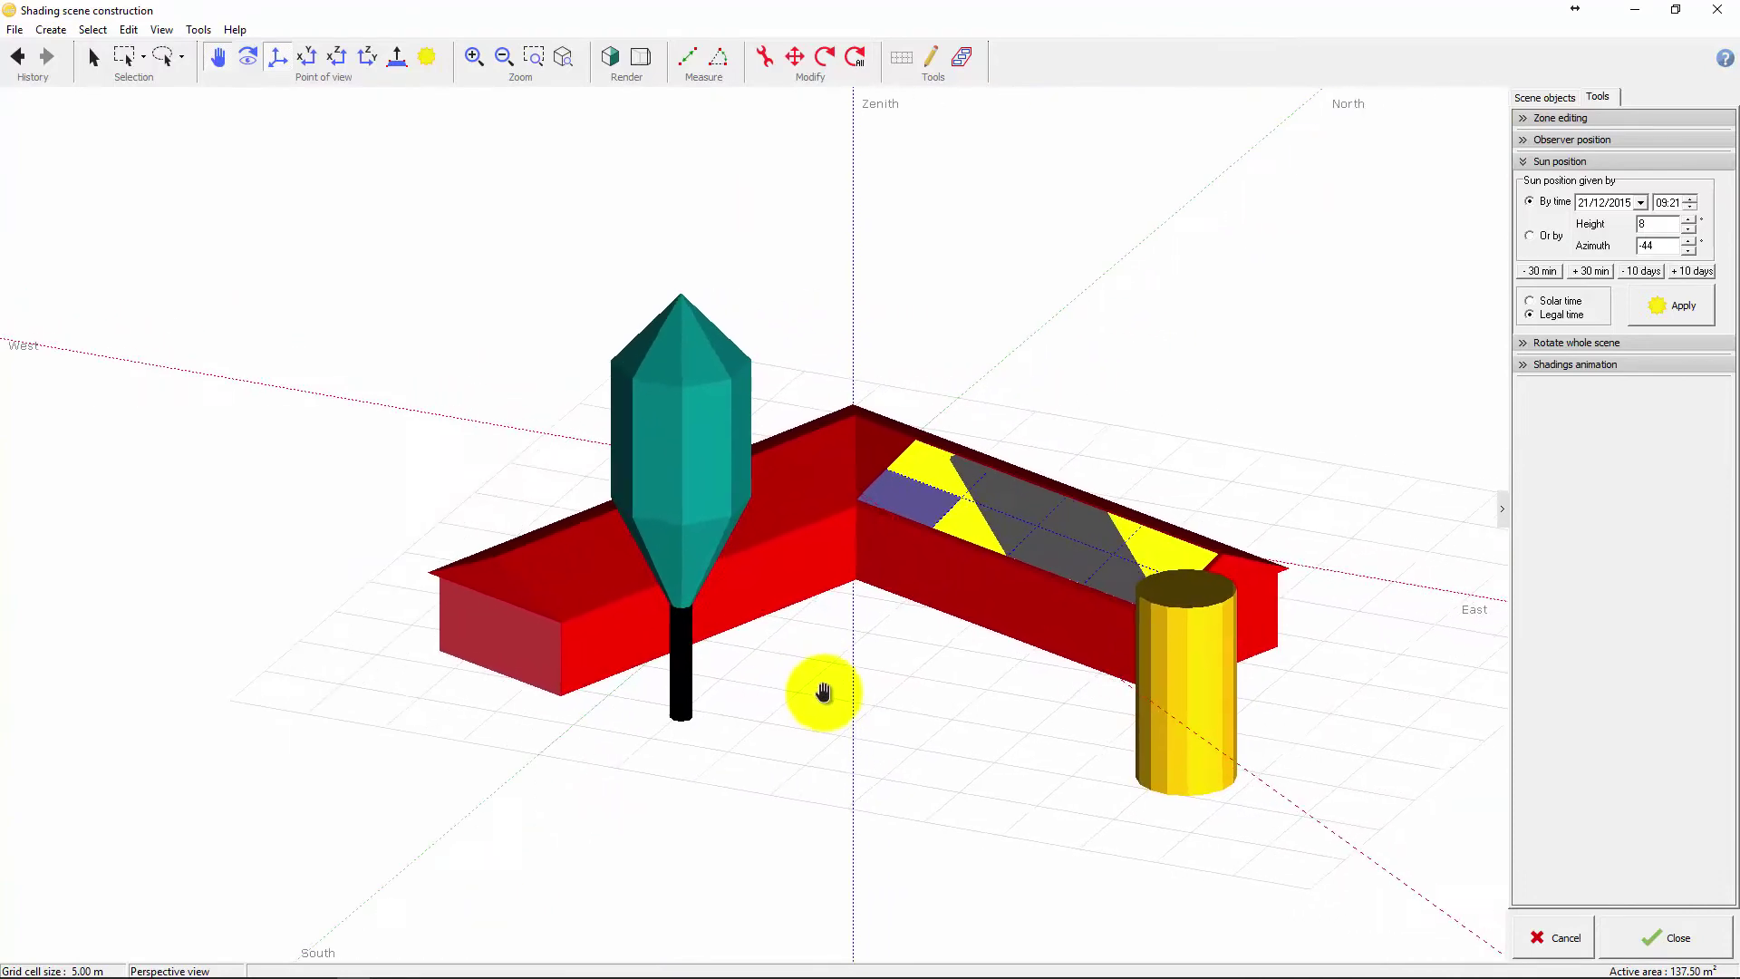
click(802, 700)
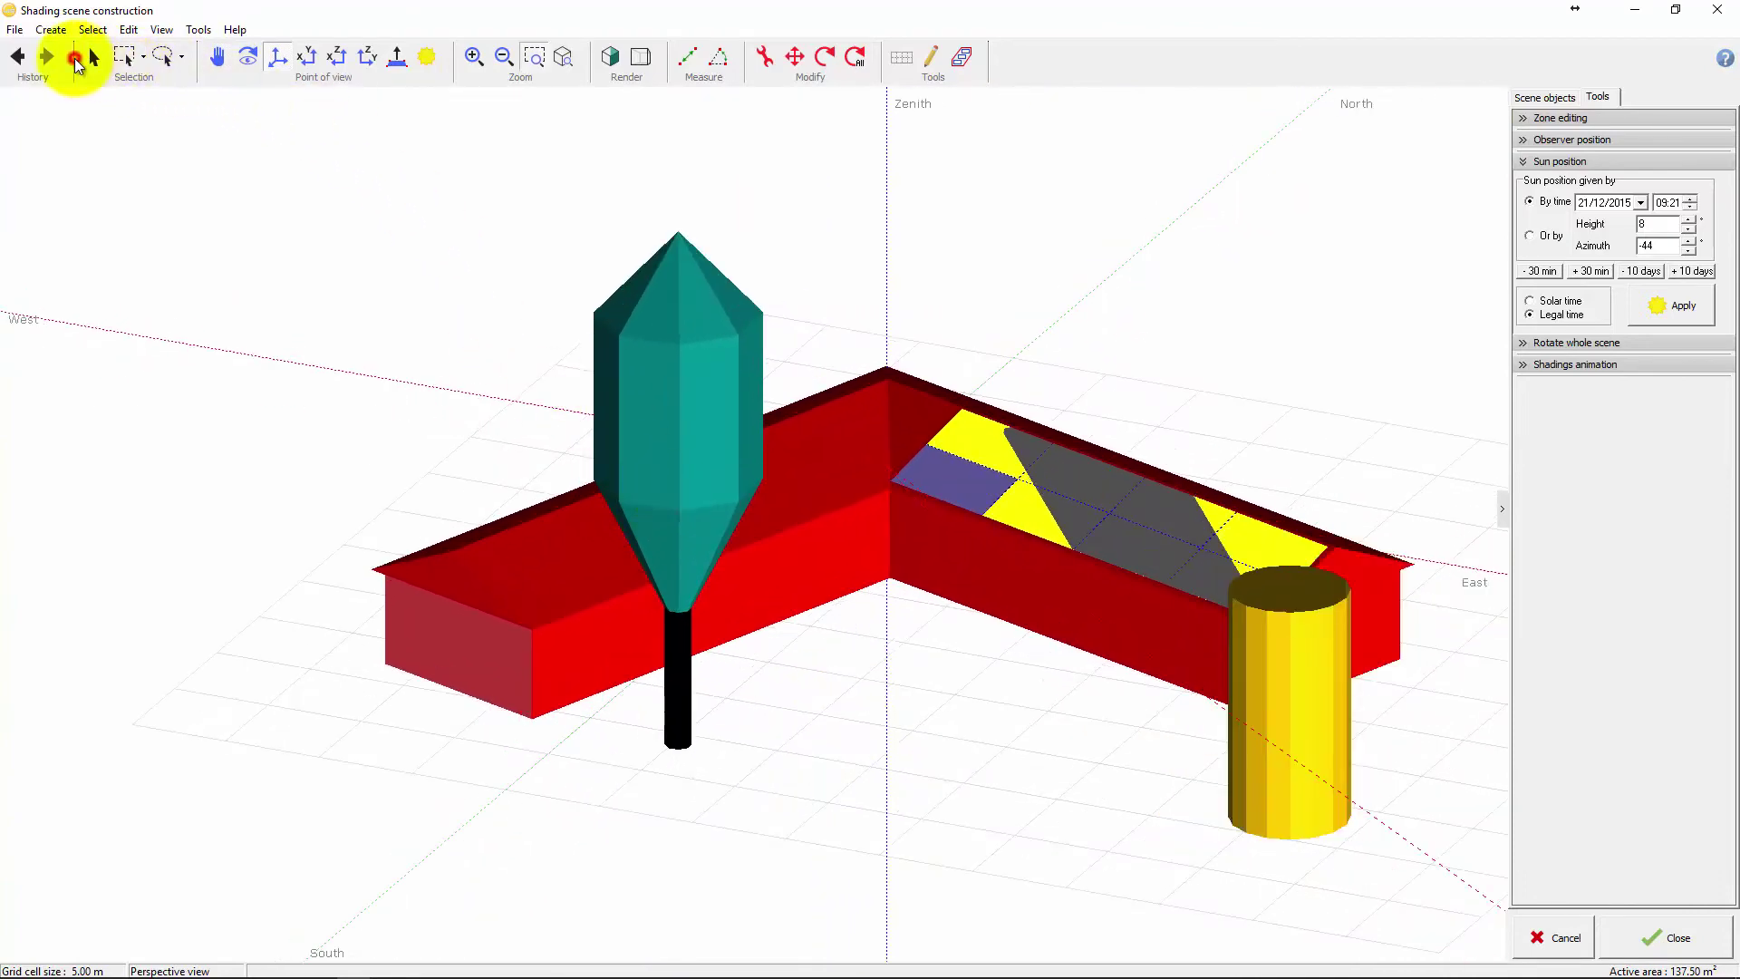
- Focus the view on the tree, then close on the cylinder, and fit the whole scene again
click(714, 435)
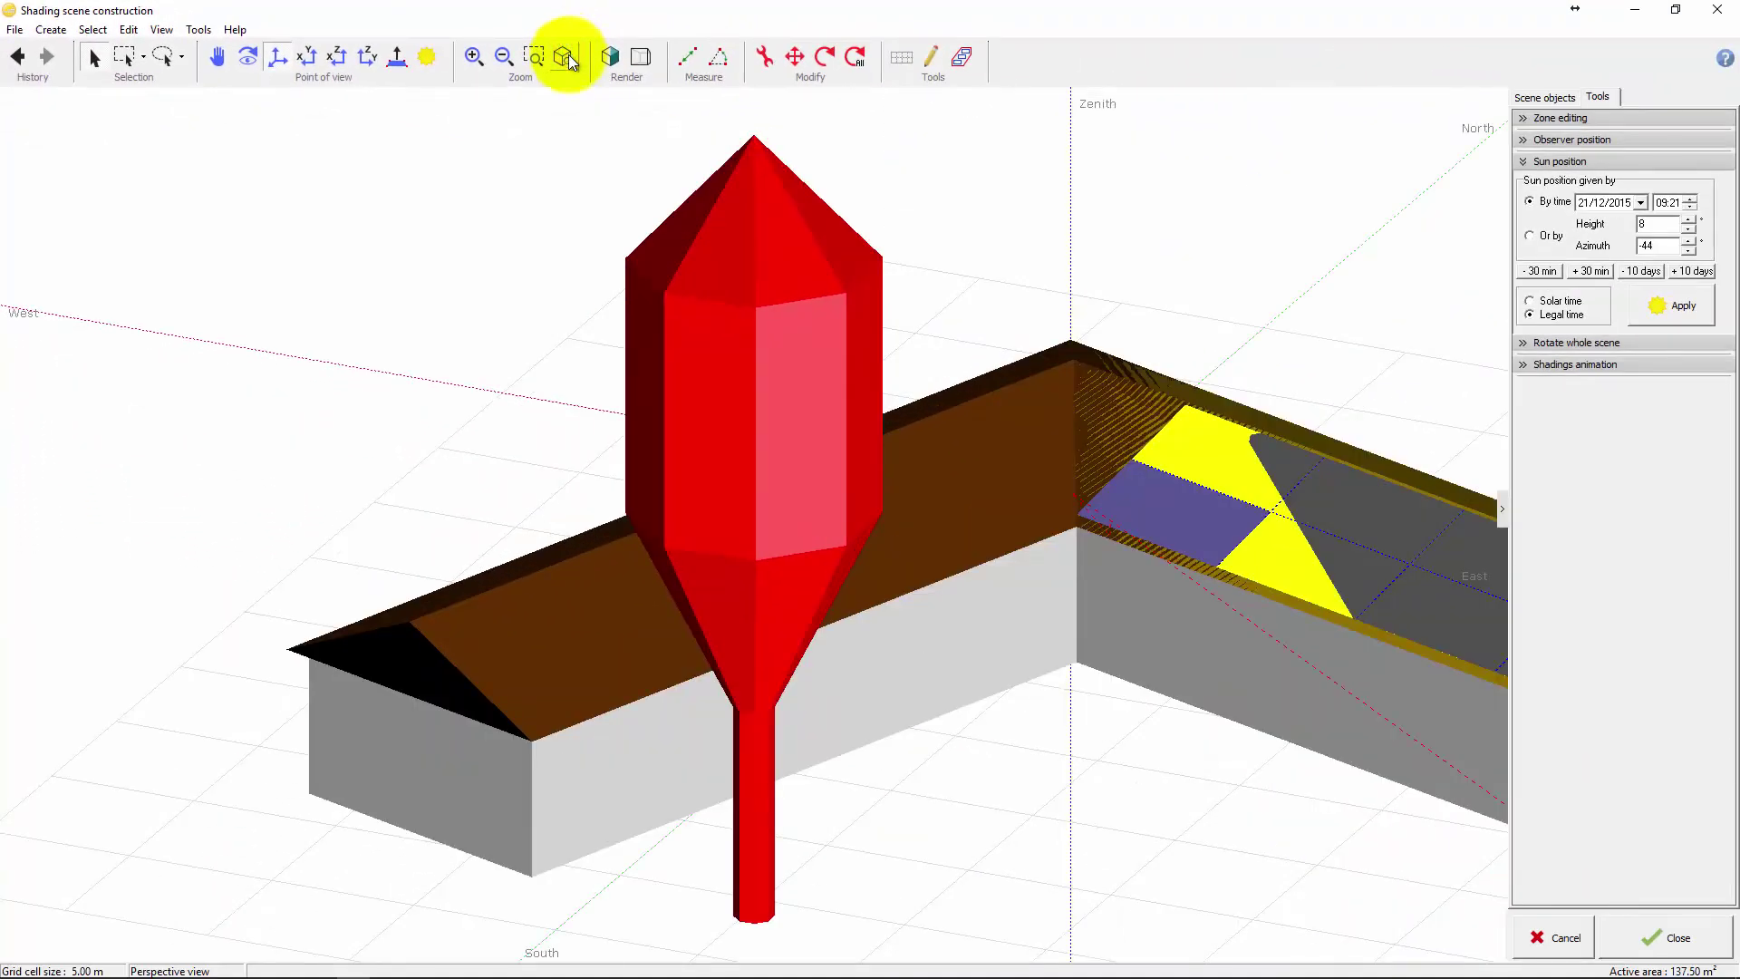
click(1008, 777)
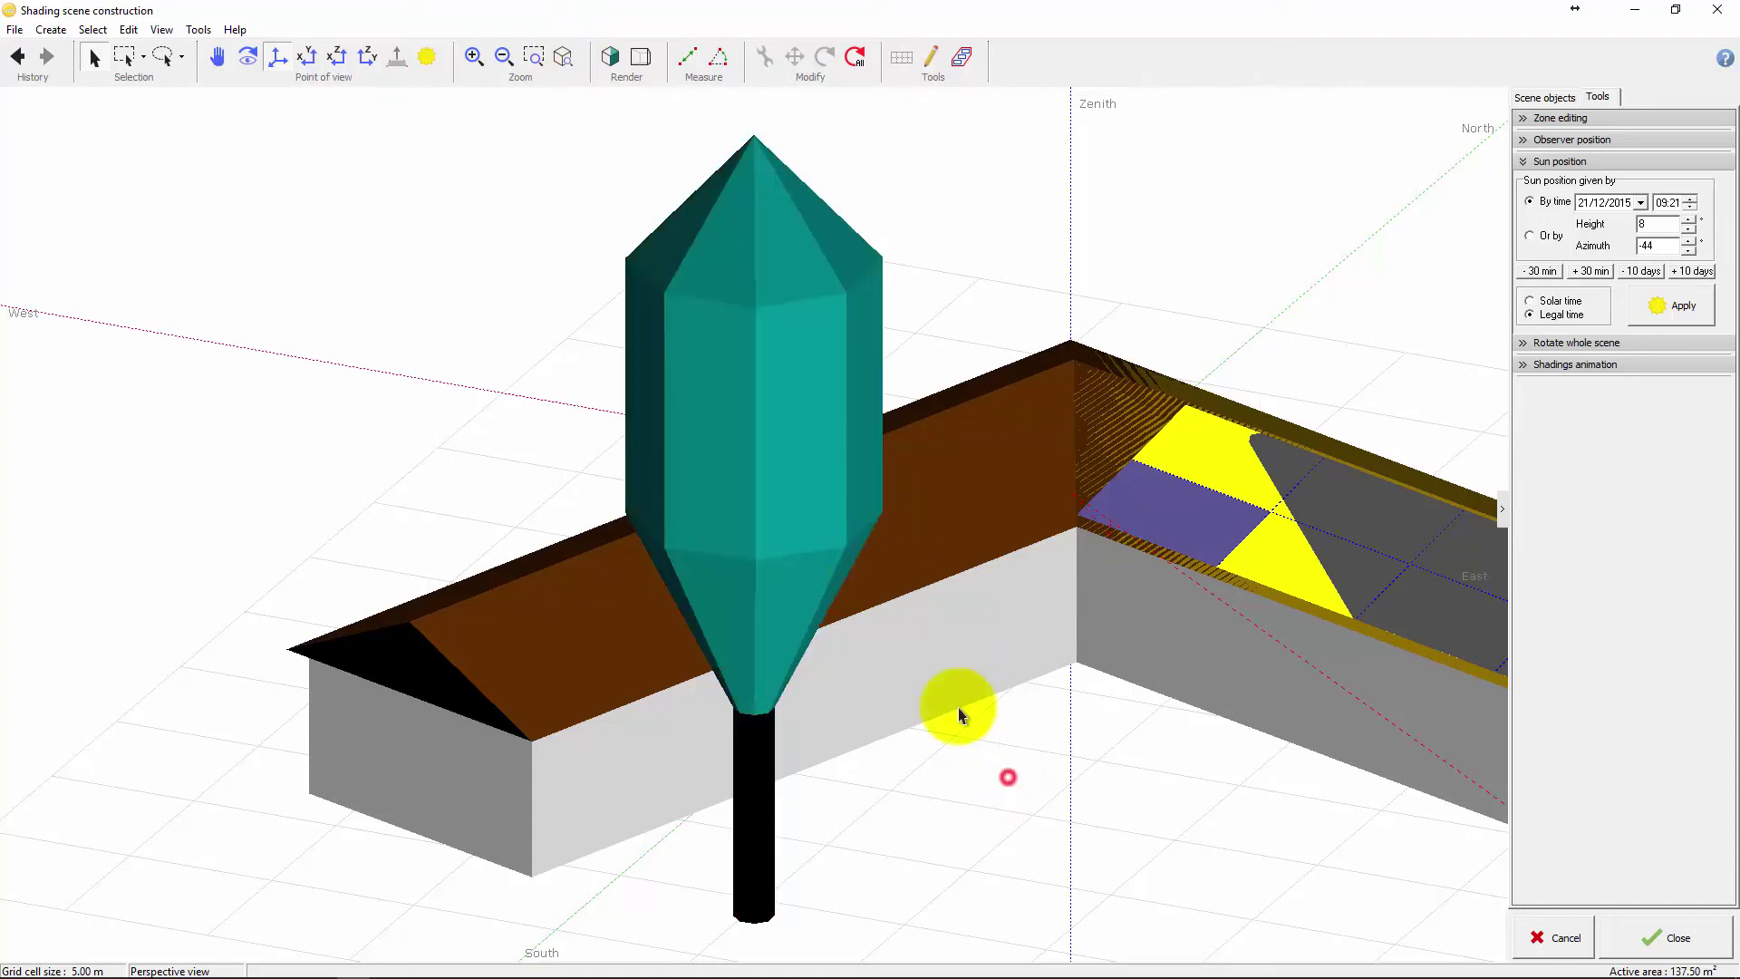
click(562, 59)
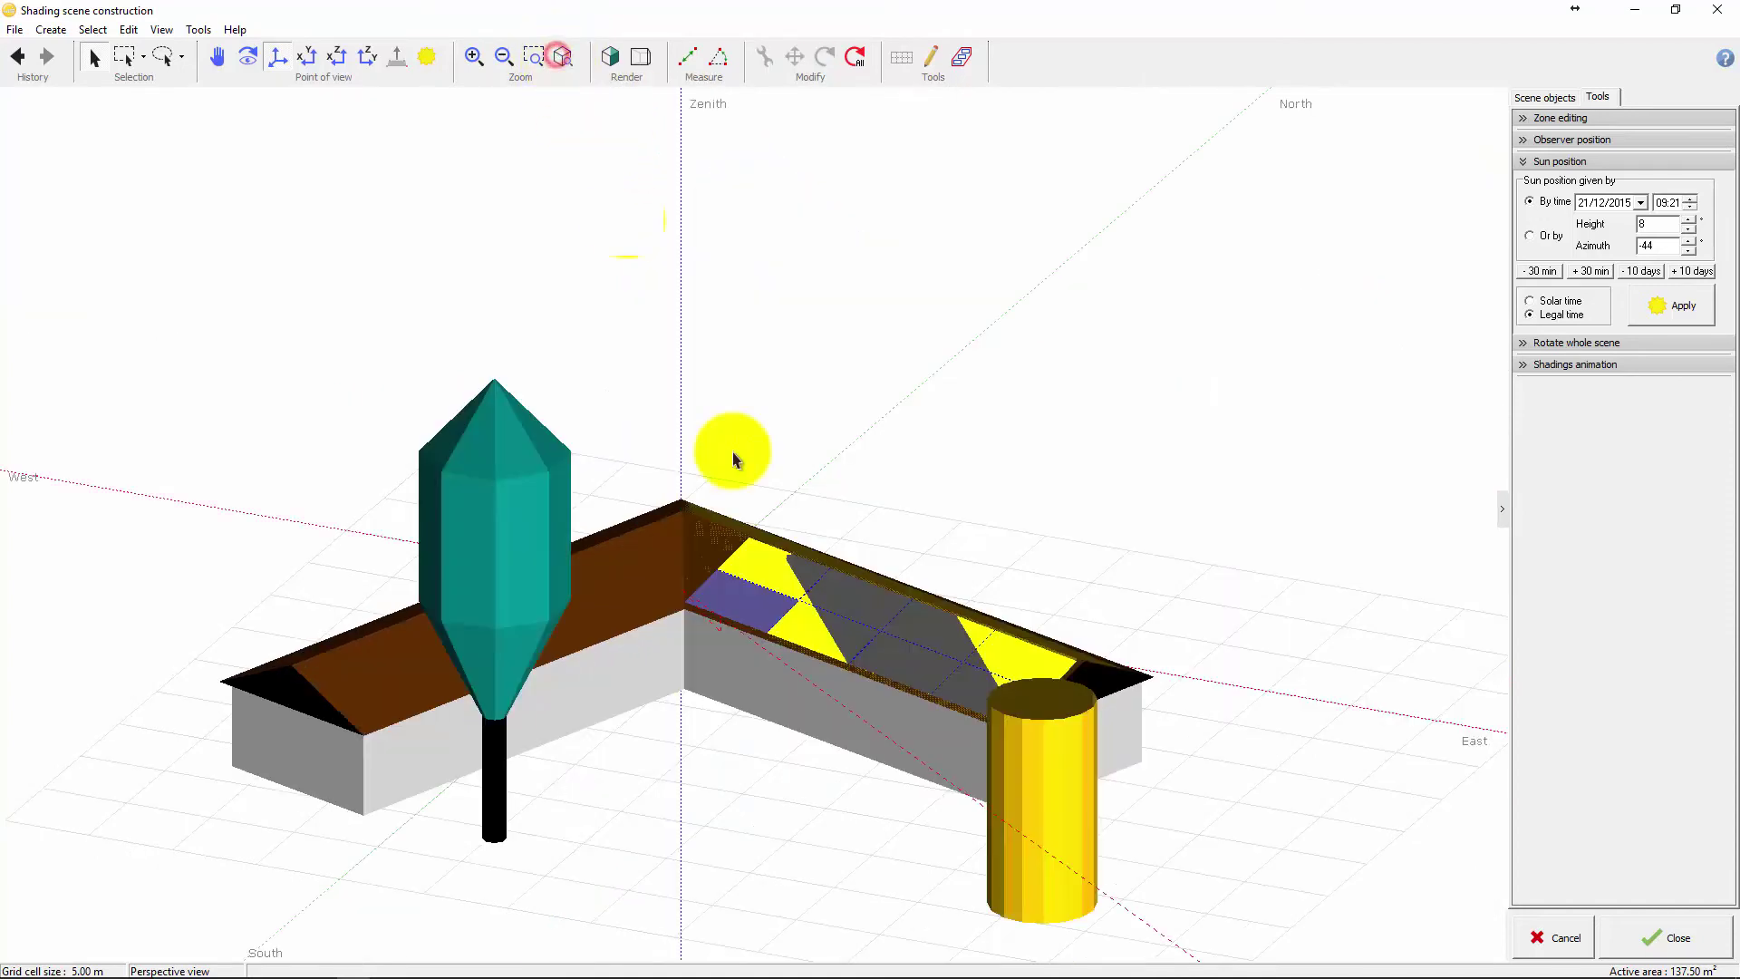
click(1083, 777)
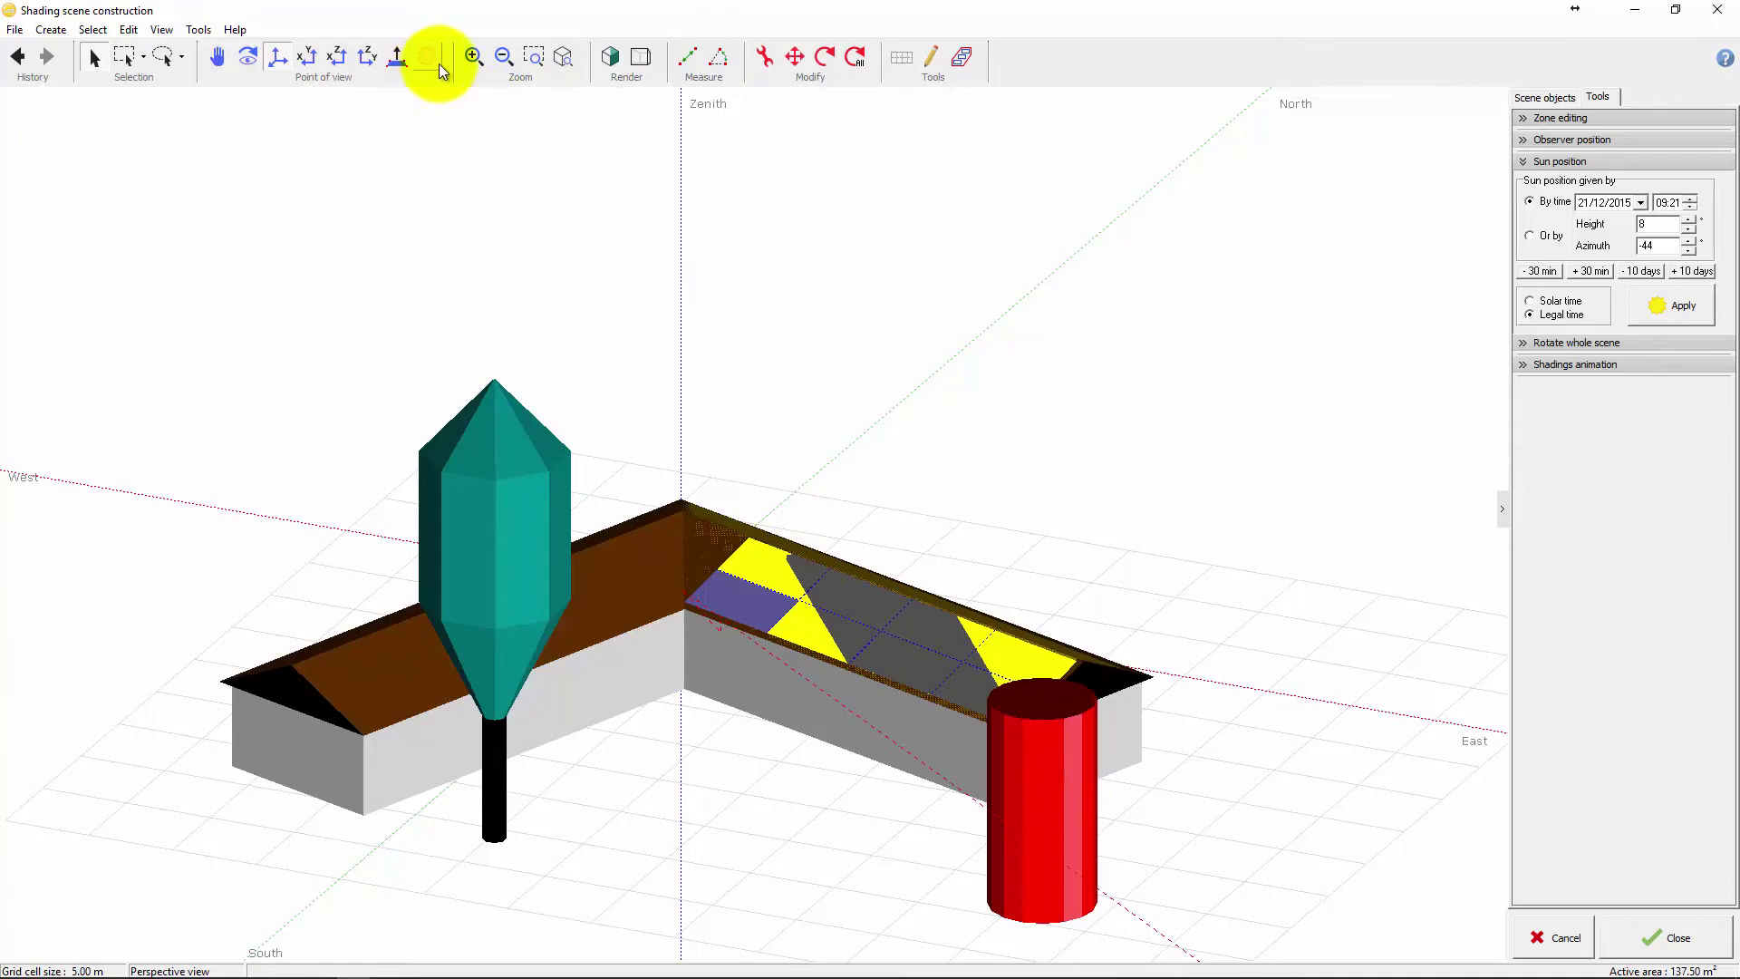
click(561, 59)
click(1098, 606)
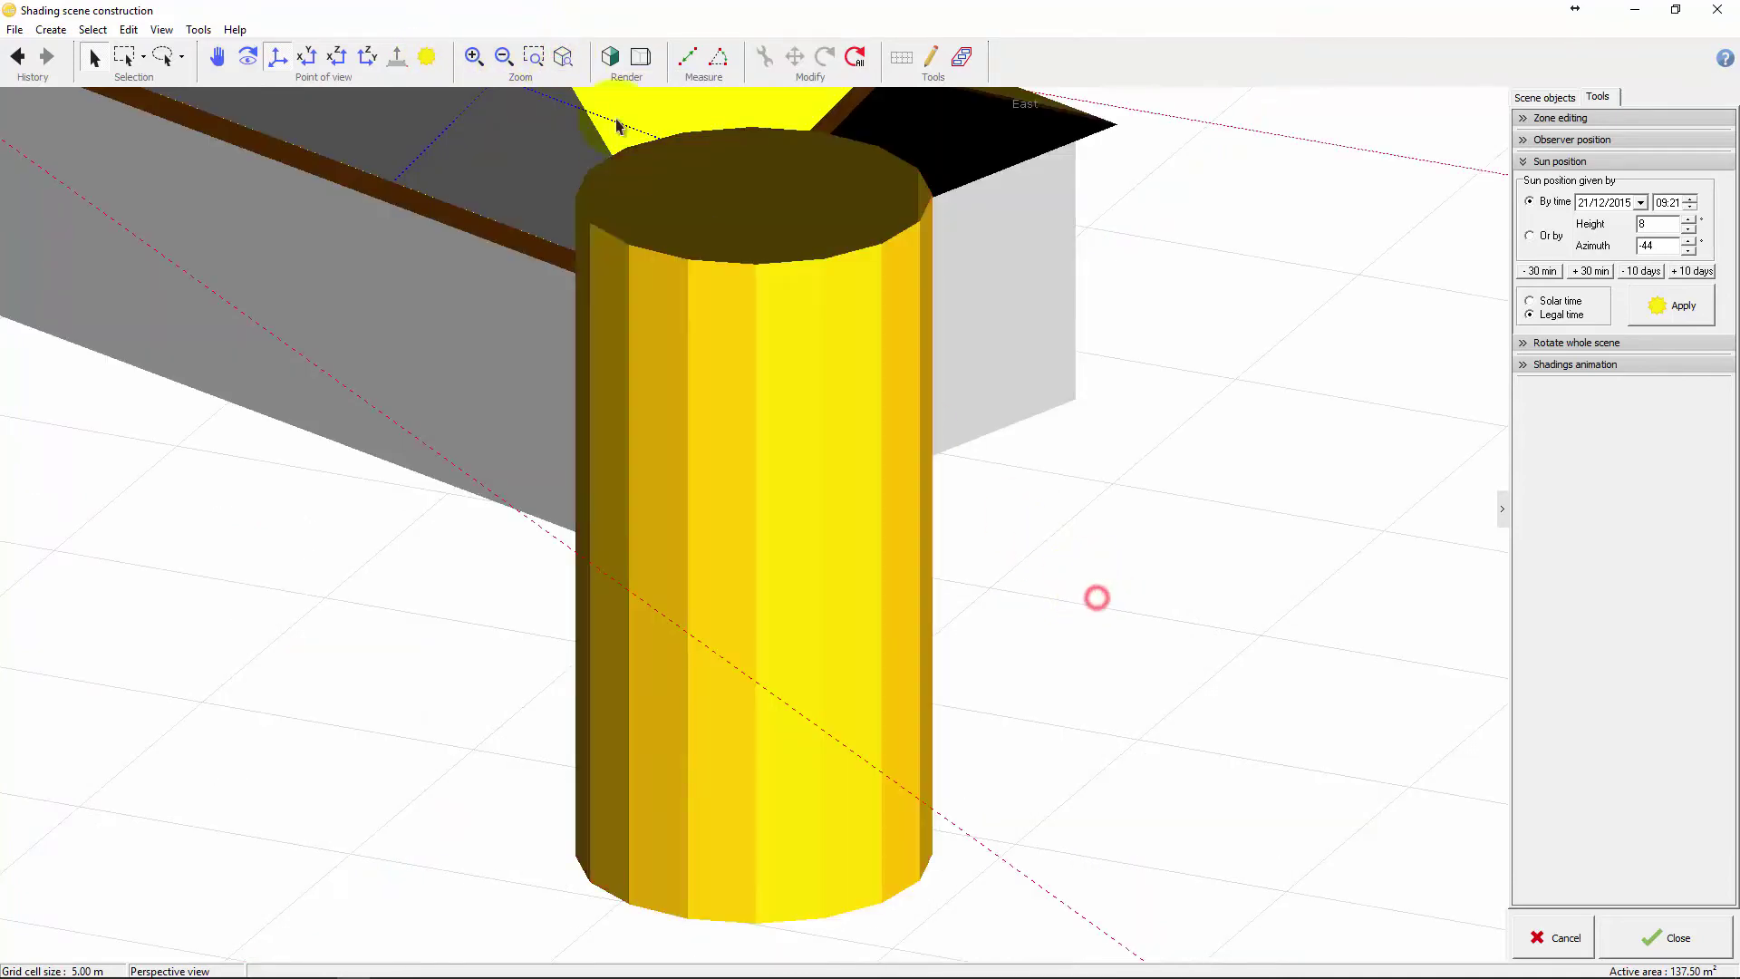
click(561, 58)
- Look at the selected tree up close, deselect it, and open the View menu
click(500, 608)
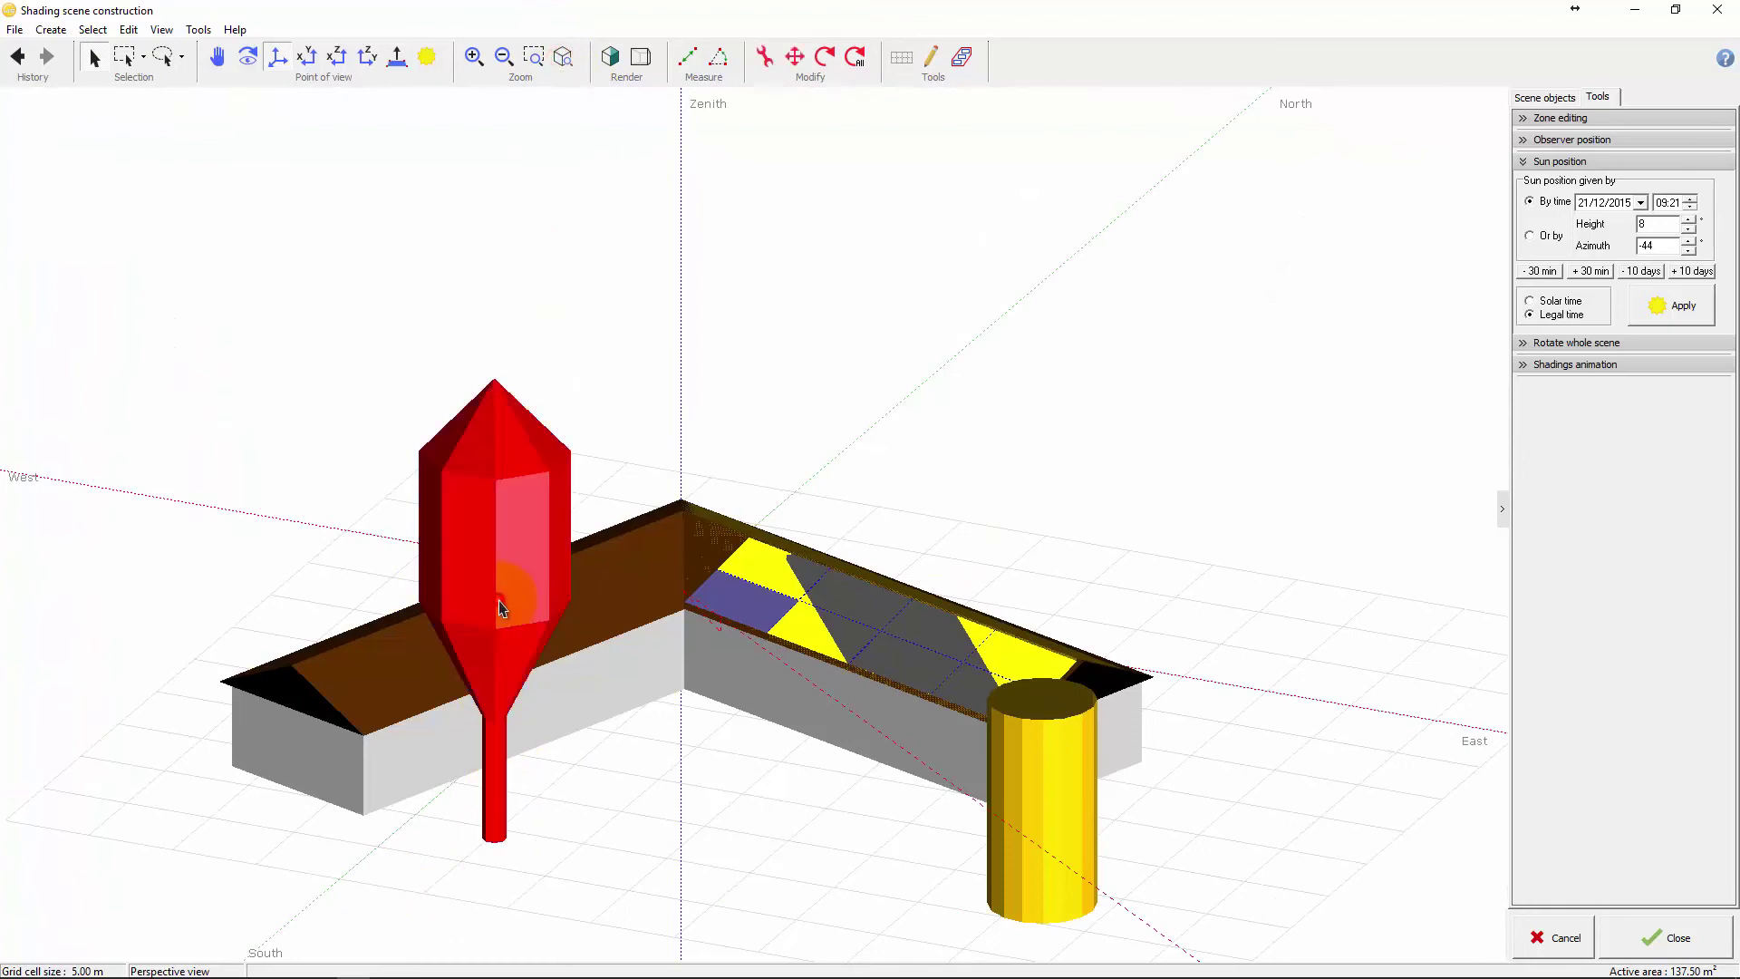
click(562, 59)
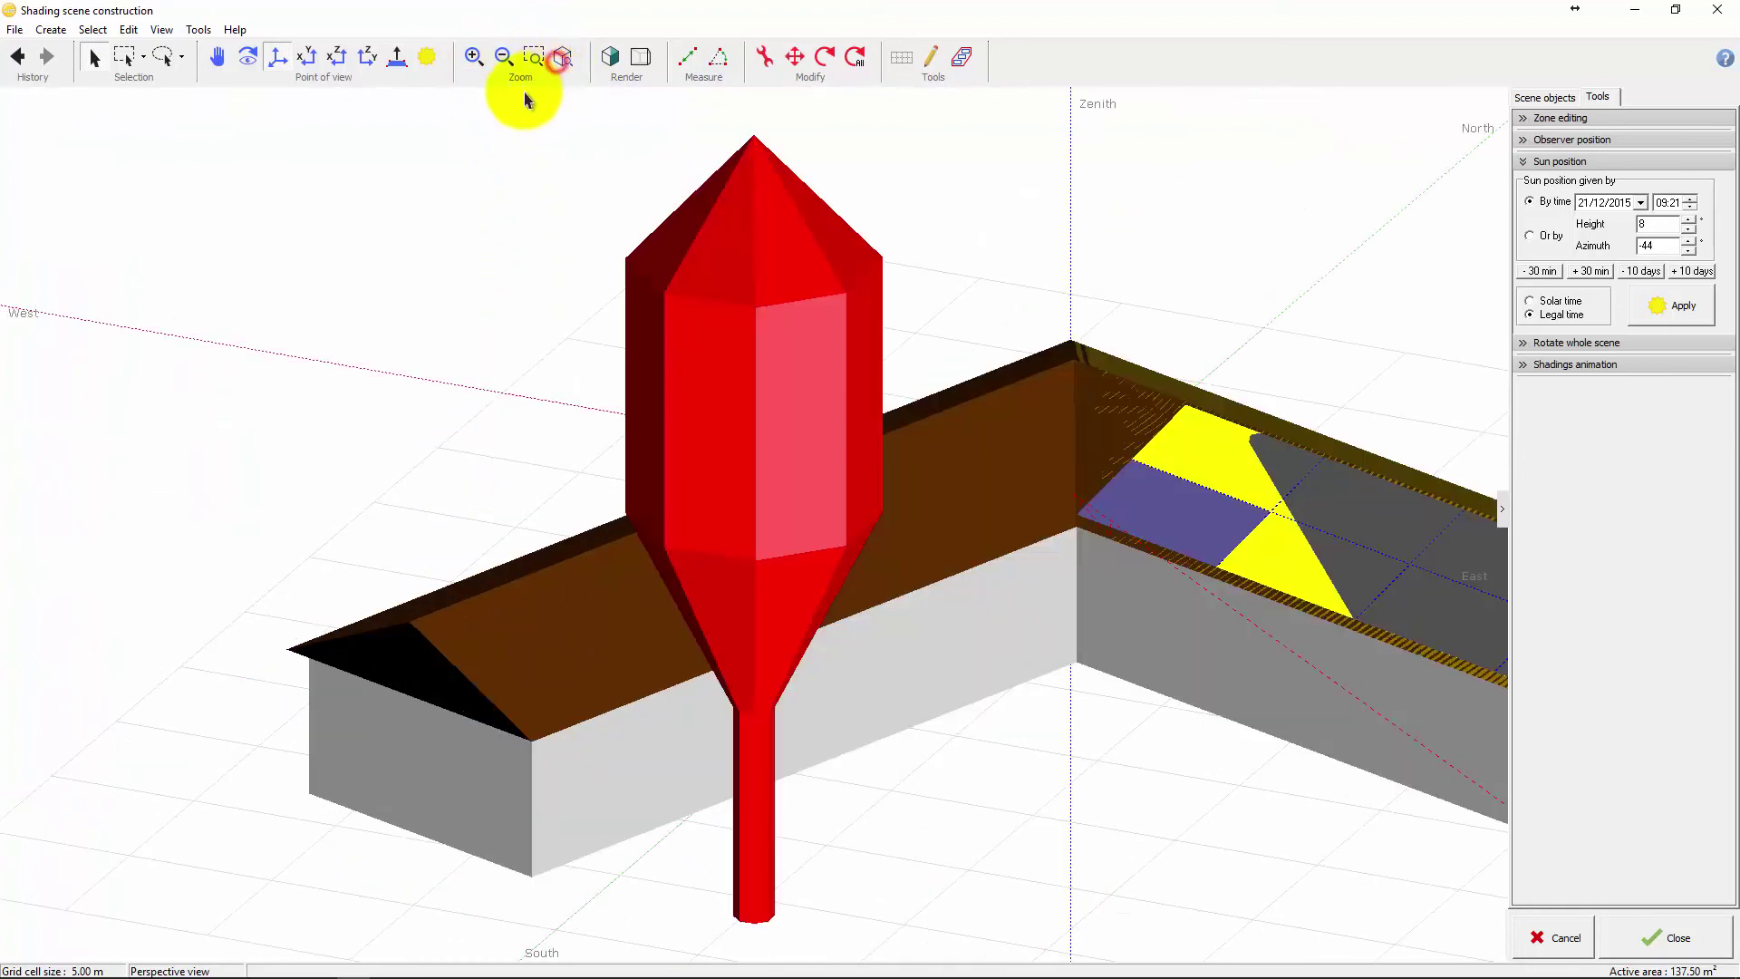
click(222, 226)
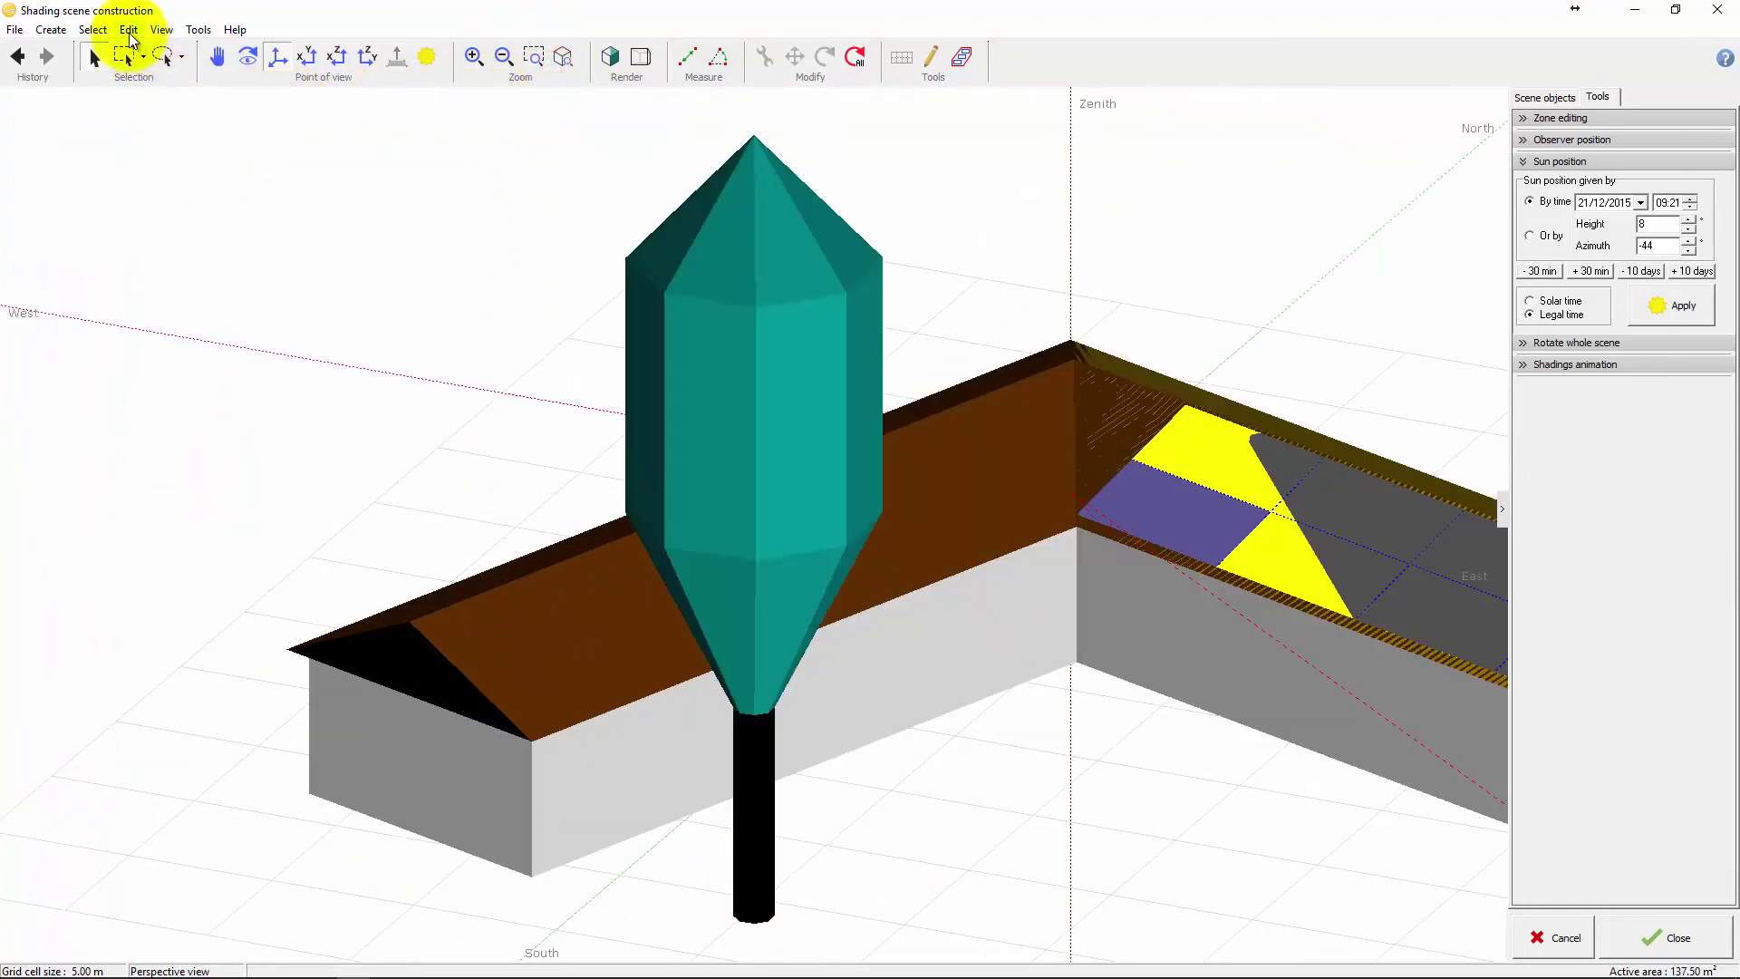
click(160, 30)
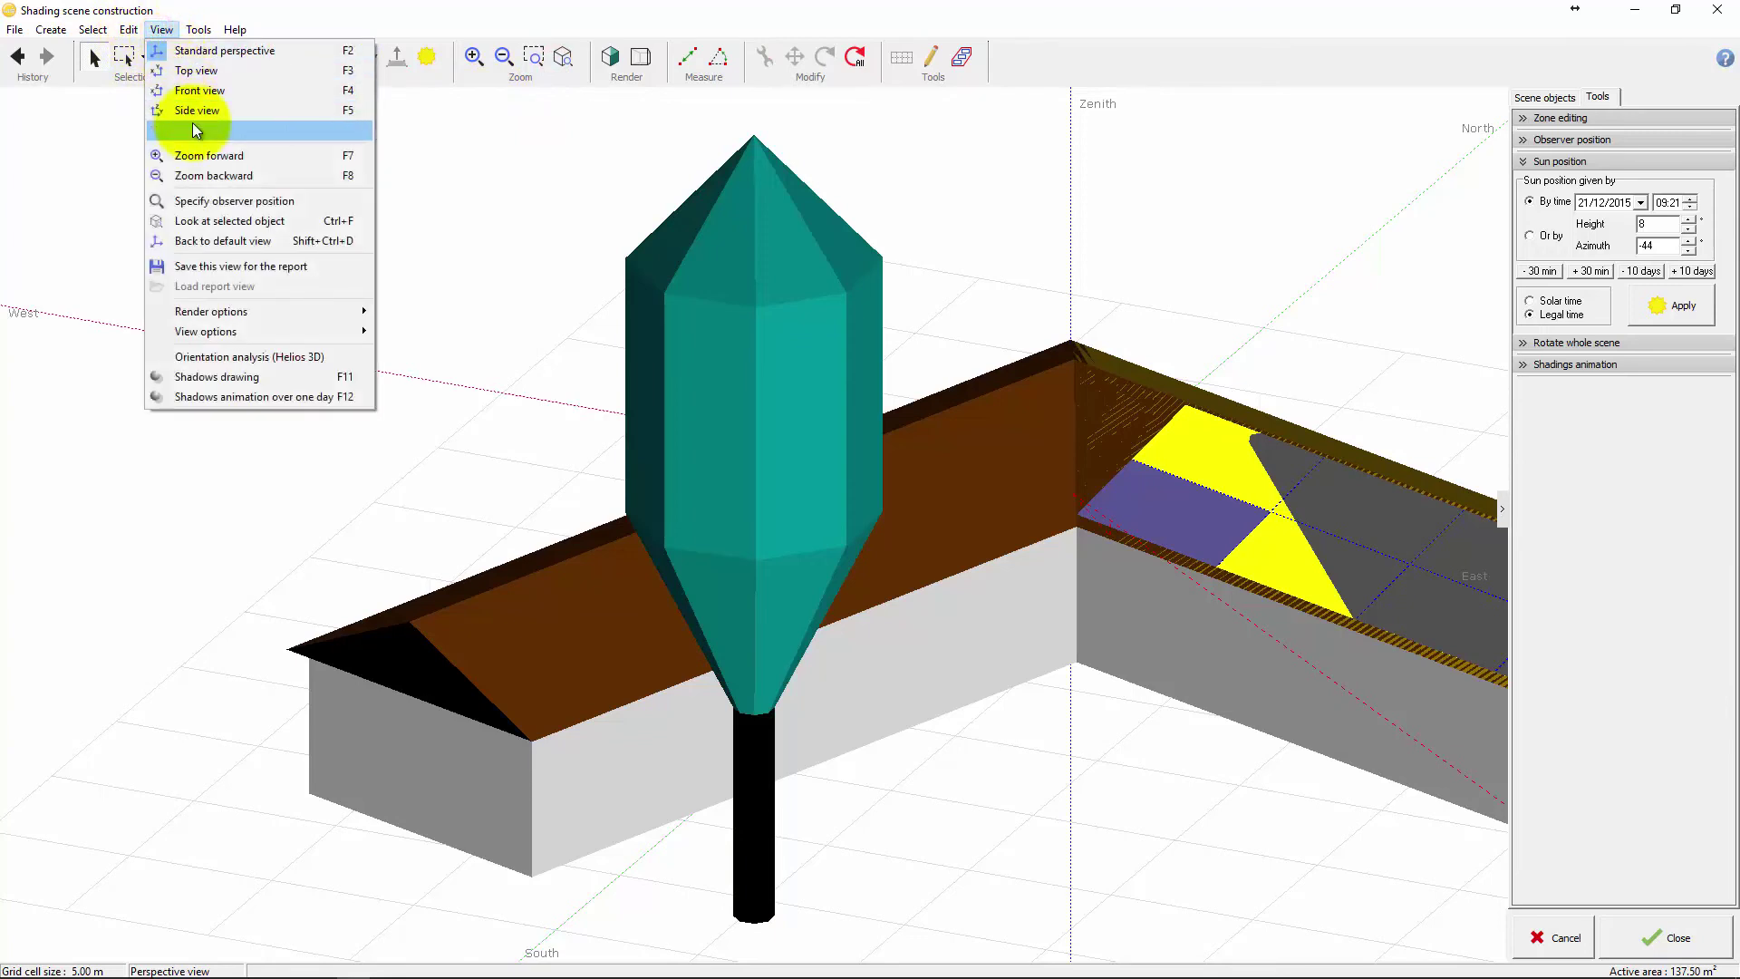